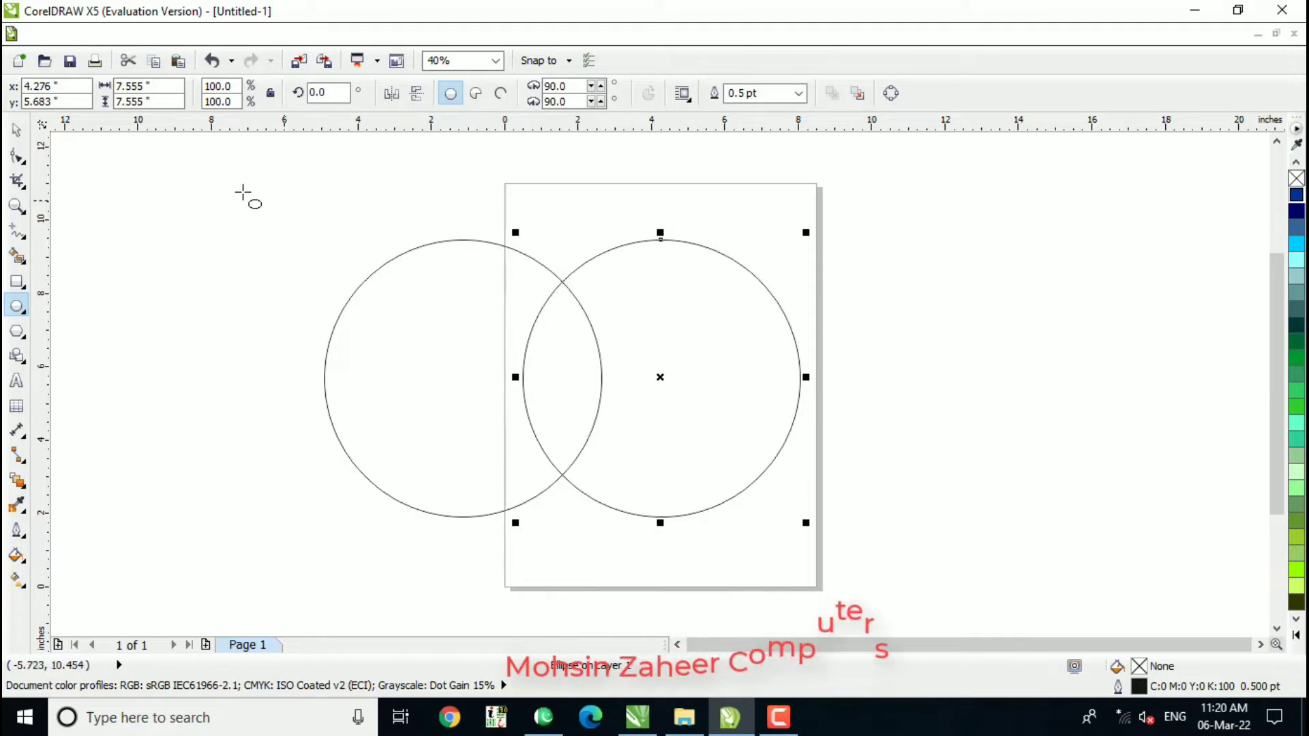
Step: Create a lens shape from the intersection of the two overlapping circles and move it inside the right circle
left_click(18, 130)
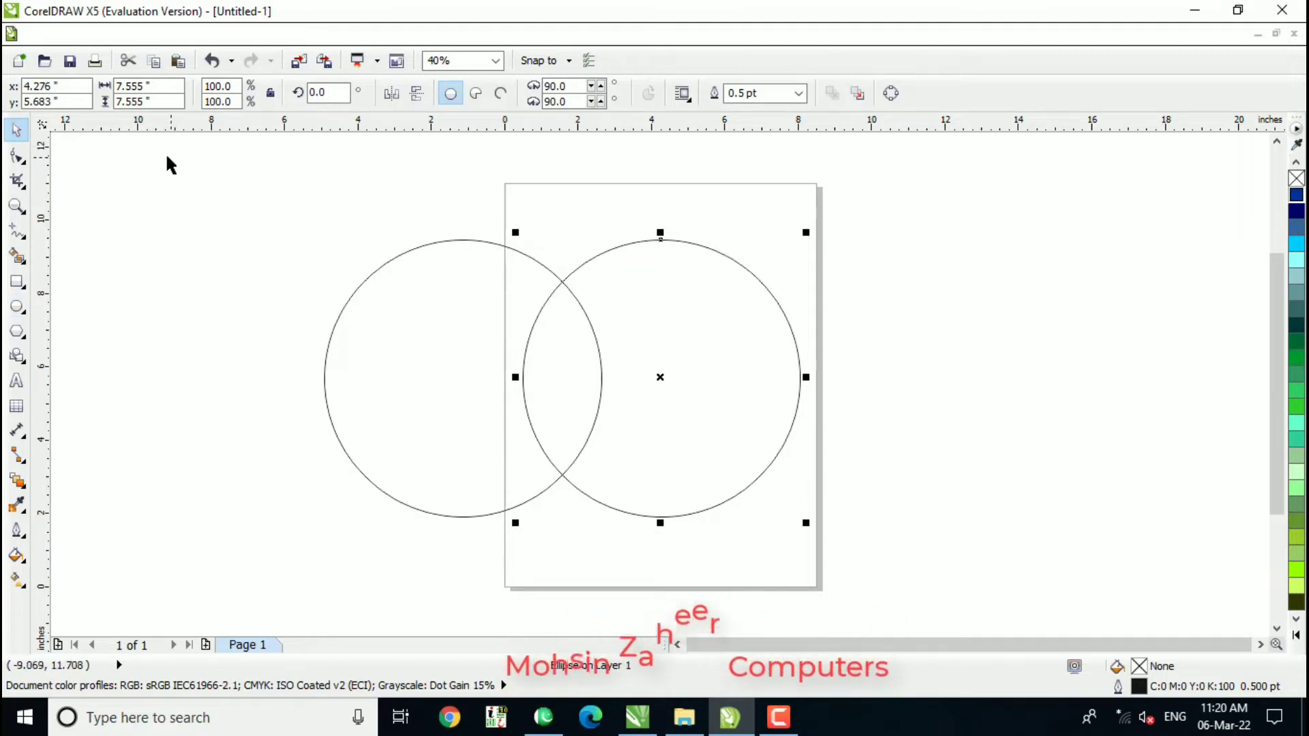
left_click_drag(165, 156, 832, 557)
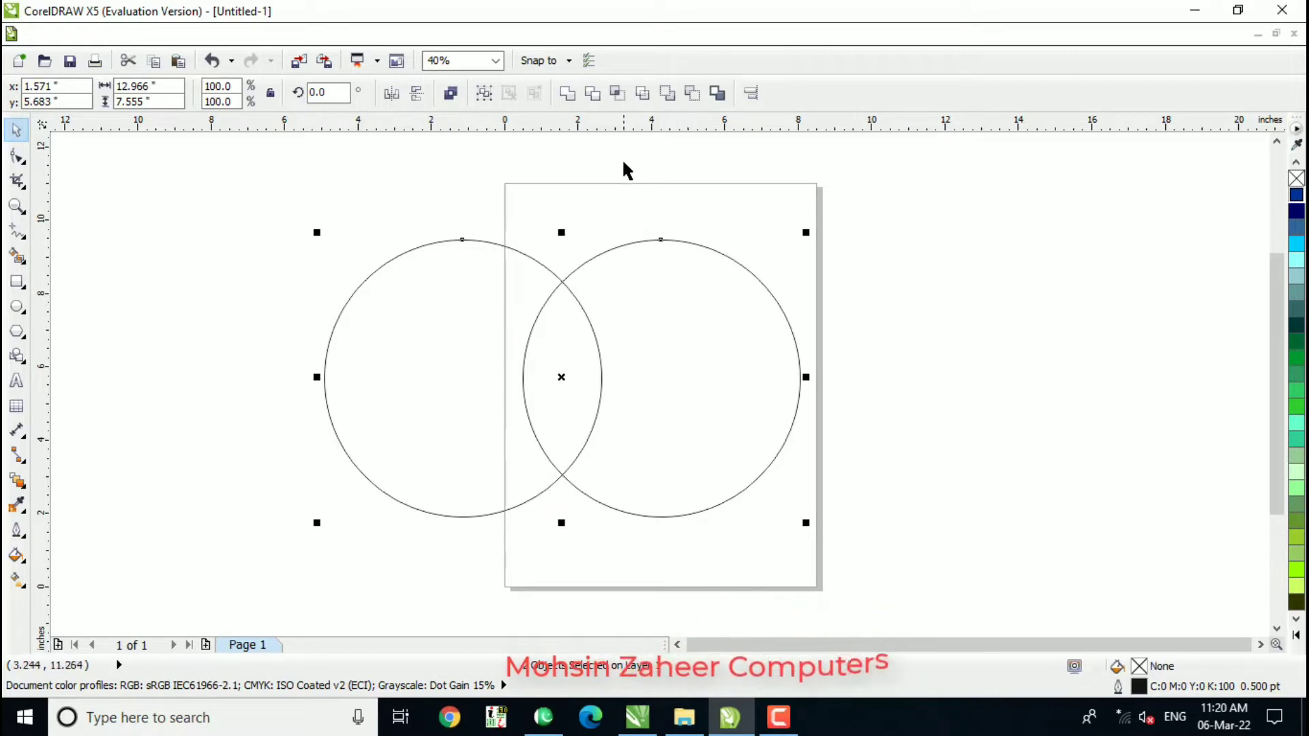
left_click(618, 95)
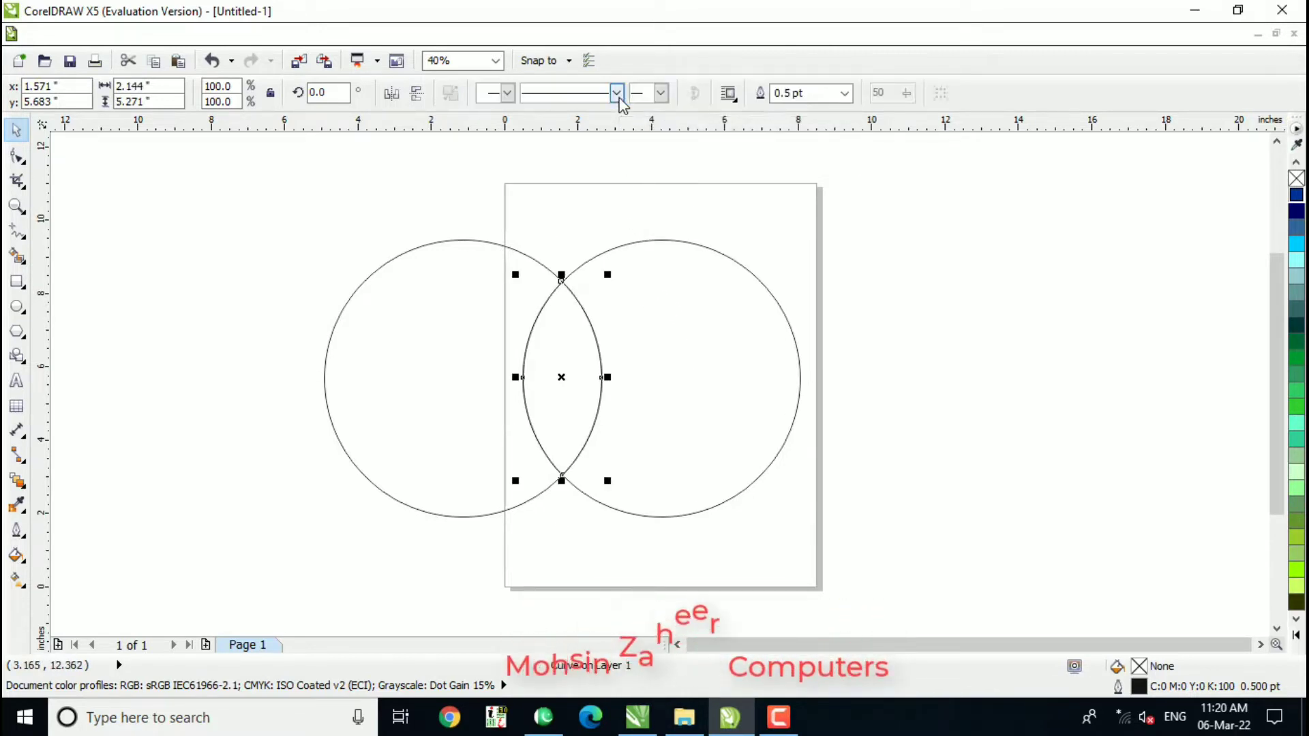
left_click(643, 383)
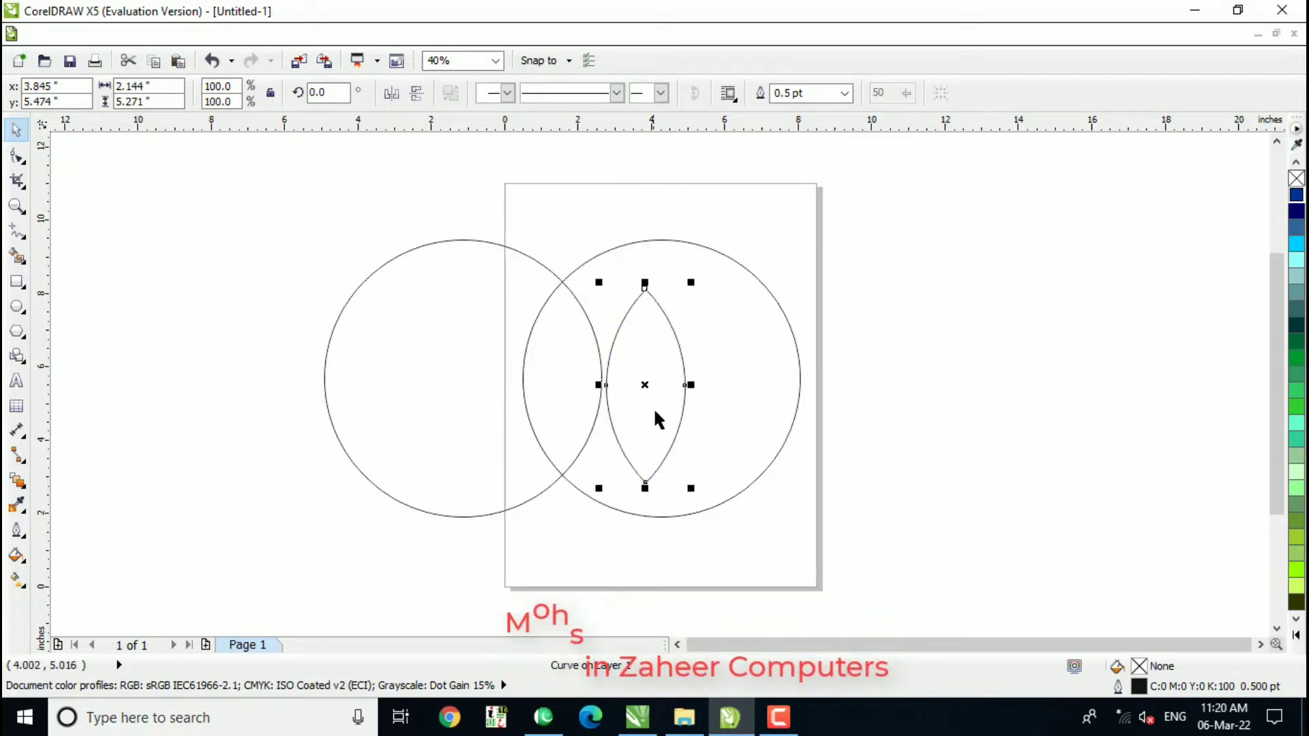
Step: Delete both original circles and move the remaining lens shape to the left of the page
left_click(445, 358)
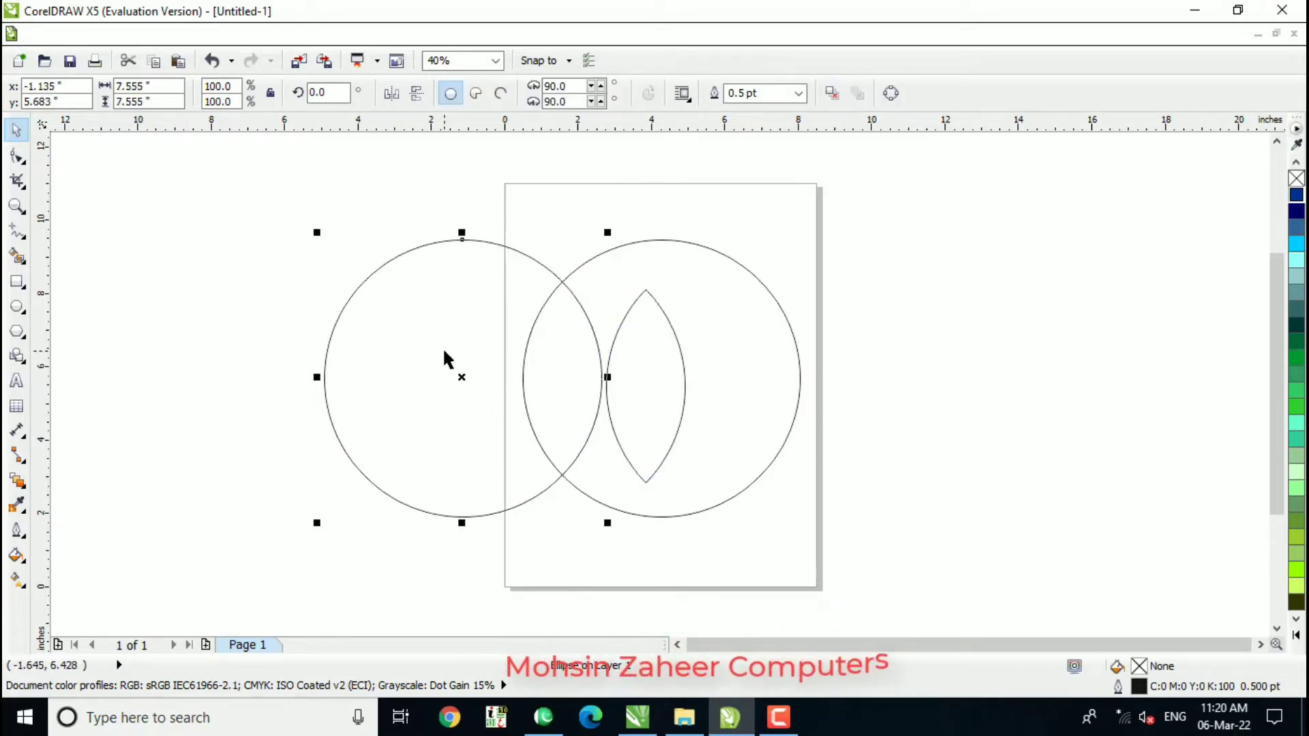
key("Delete")
left_click(693, 338)
key("Delete")
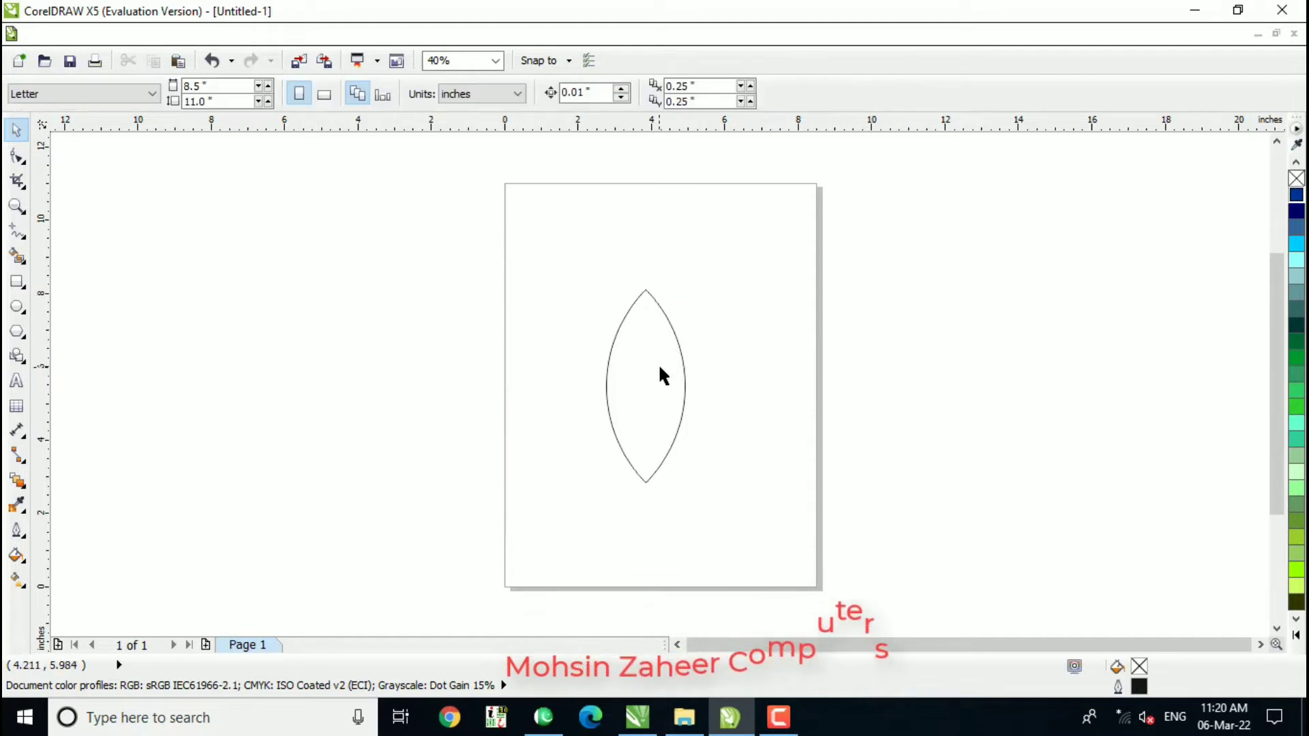
left_click_drag(658, 364, 453, 293)
Step: Set the lens shape's rotation centre at its lower tip and make a copy rotated 15 degrees to the left
left_click(433, 307)
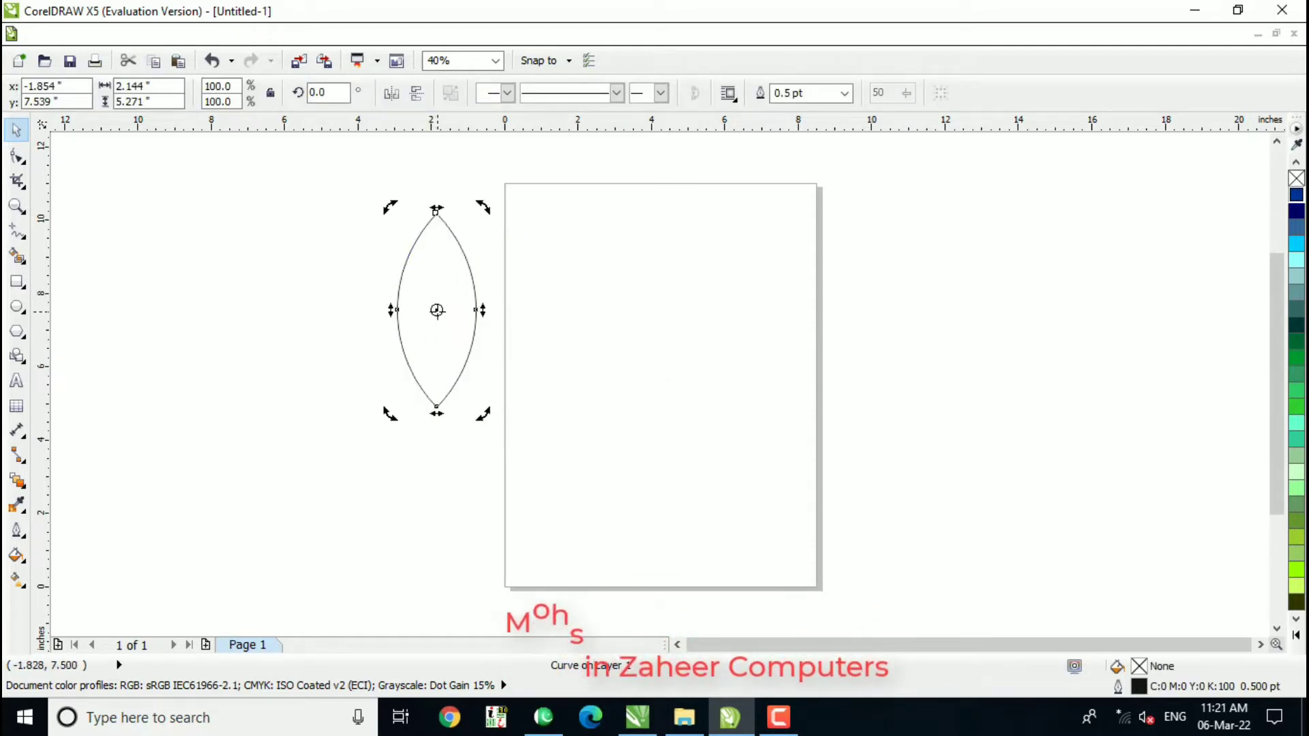
left_click_drag(437, 310, 436, 408)
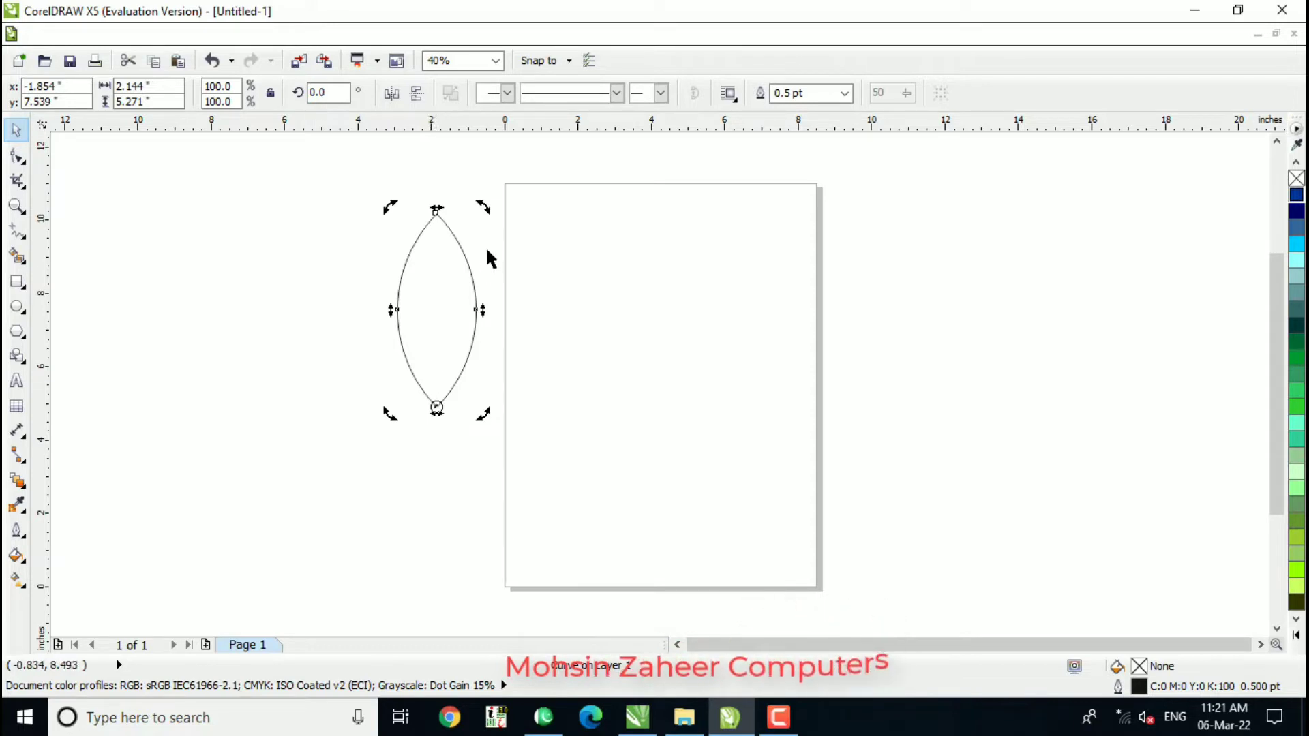
left_click_drag(488, 203, 431, 206)
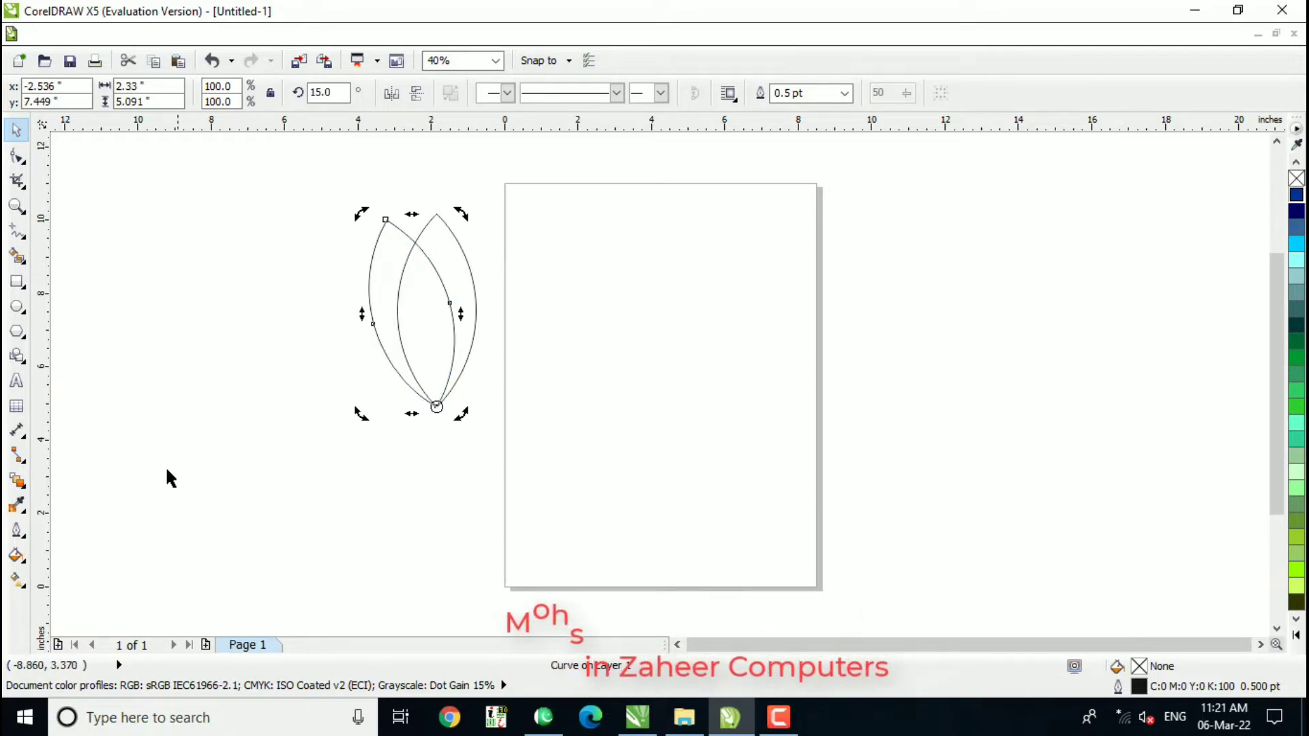
Step: Create a filled crescent from the area left of the overlap with Smart Fill and move it down-left off the lens shapes
left_click(17, 257)
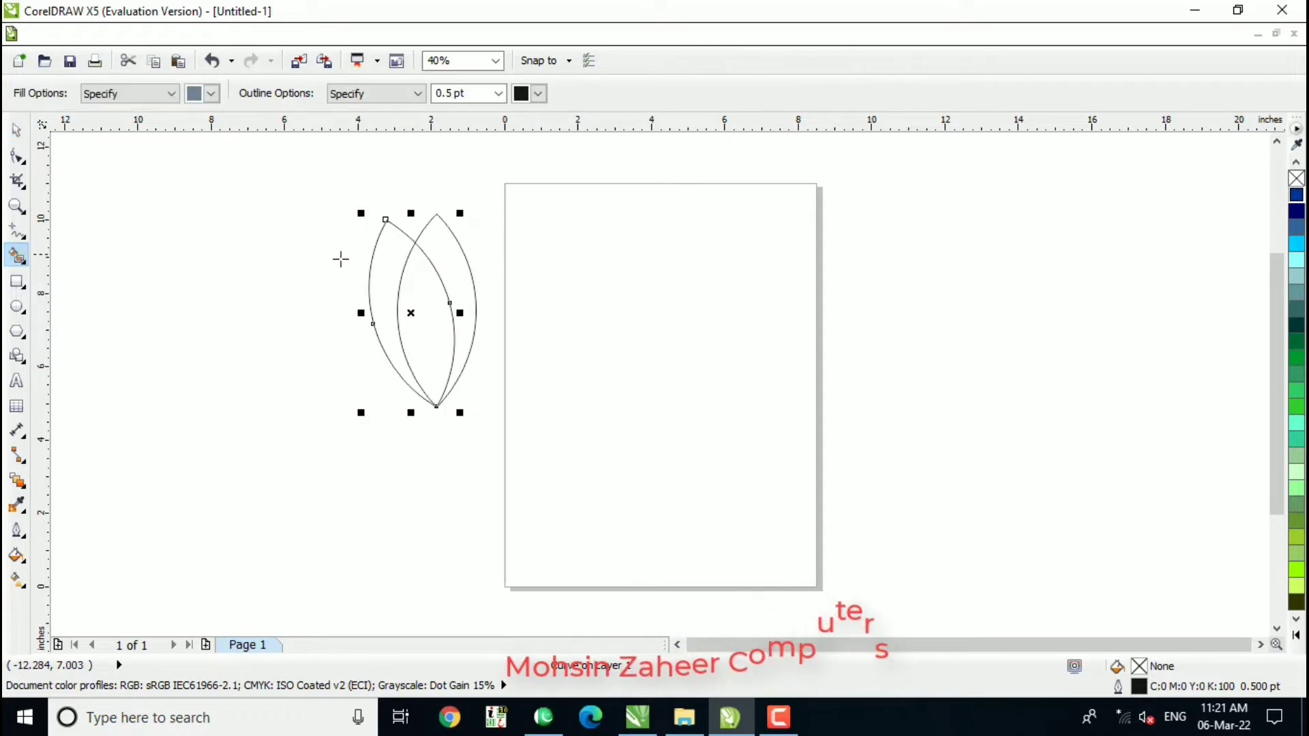
left_click(376, 267)
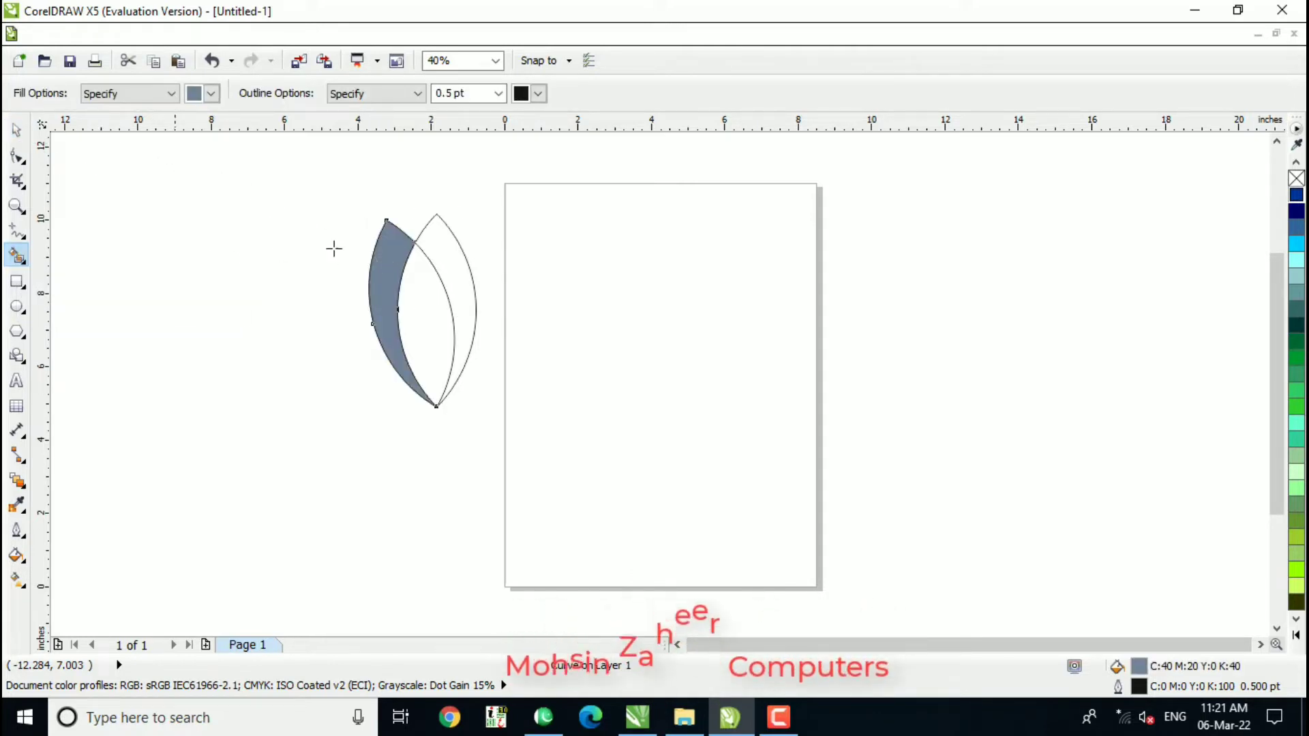
key("space")
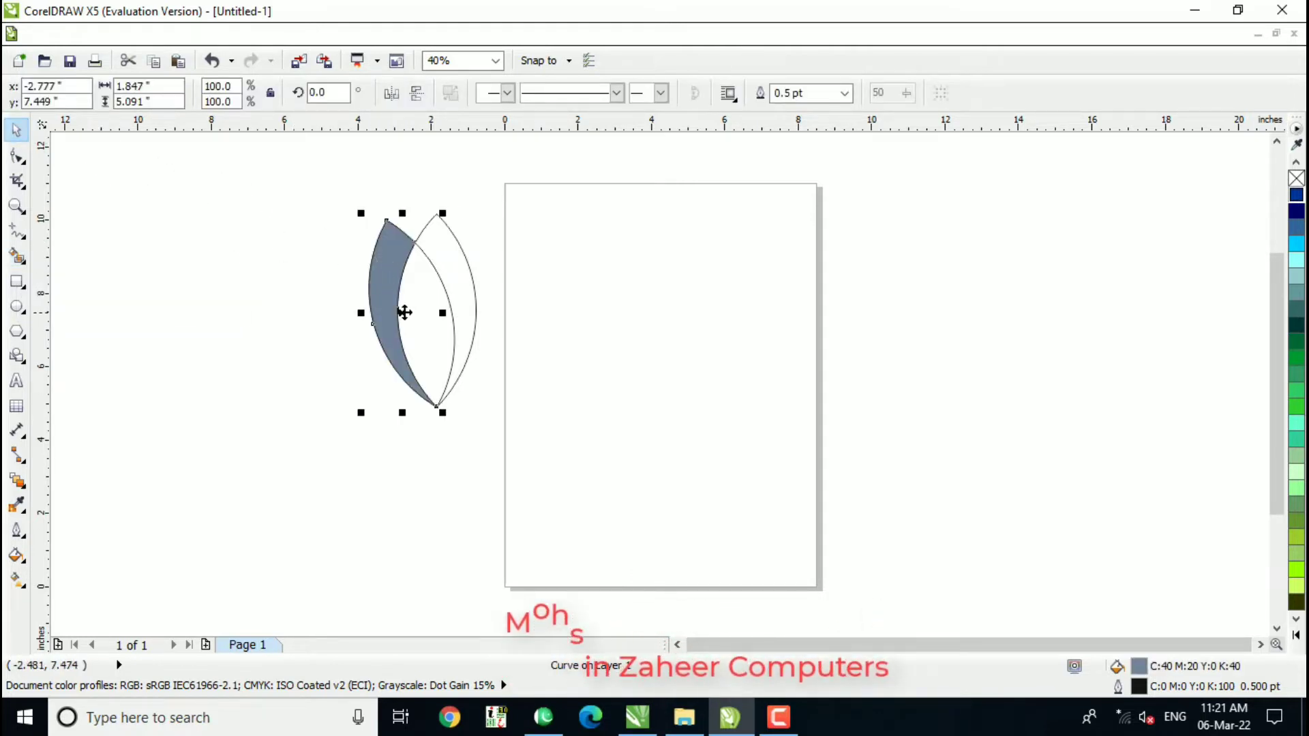
left_click_drag(405, 312, 354, 368)
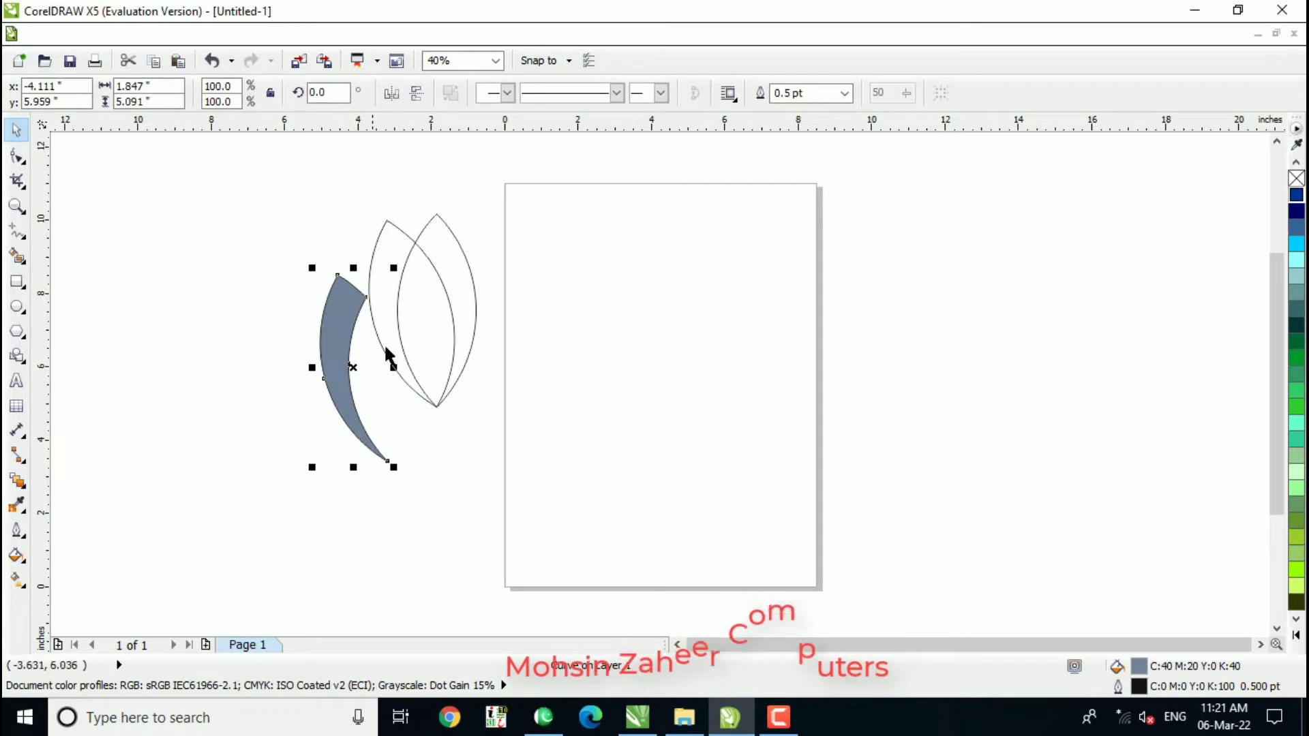
Step: Delete the two lens outlines and move the filled crescent up beside the page's left edge
left_click(402, 249)
key("Delete")
left_click(467, 260)
key("Delete")
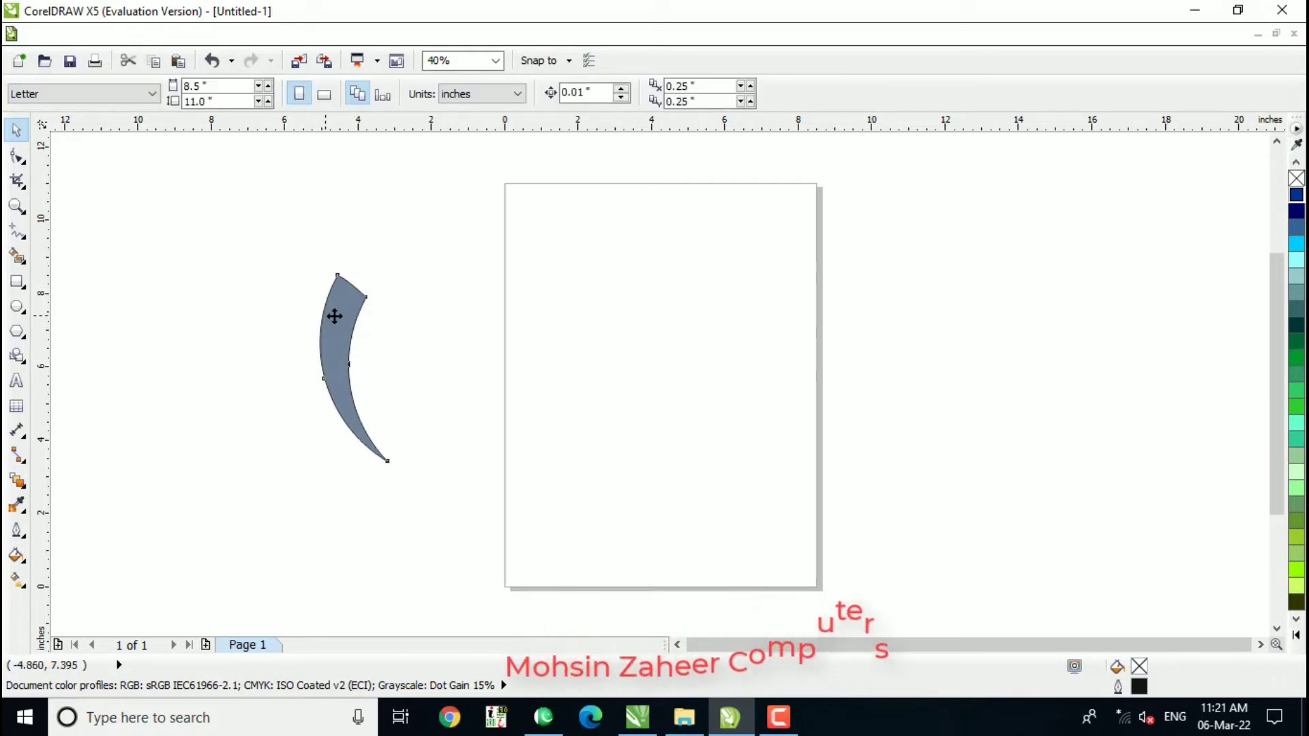
left_click(334, 316)
left_click_drag(348, 307, 428, 257)
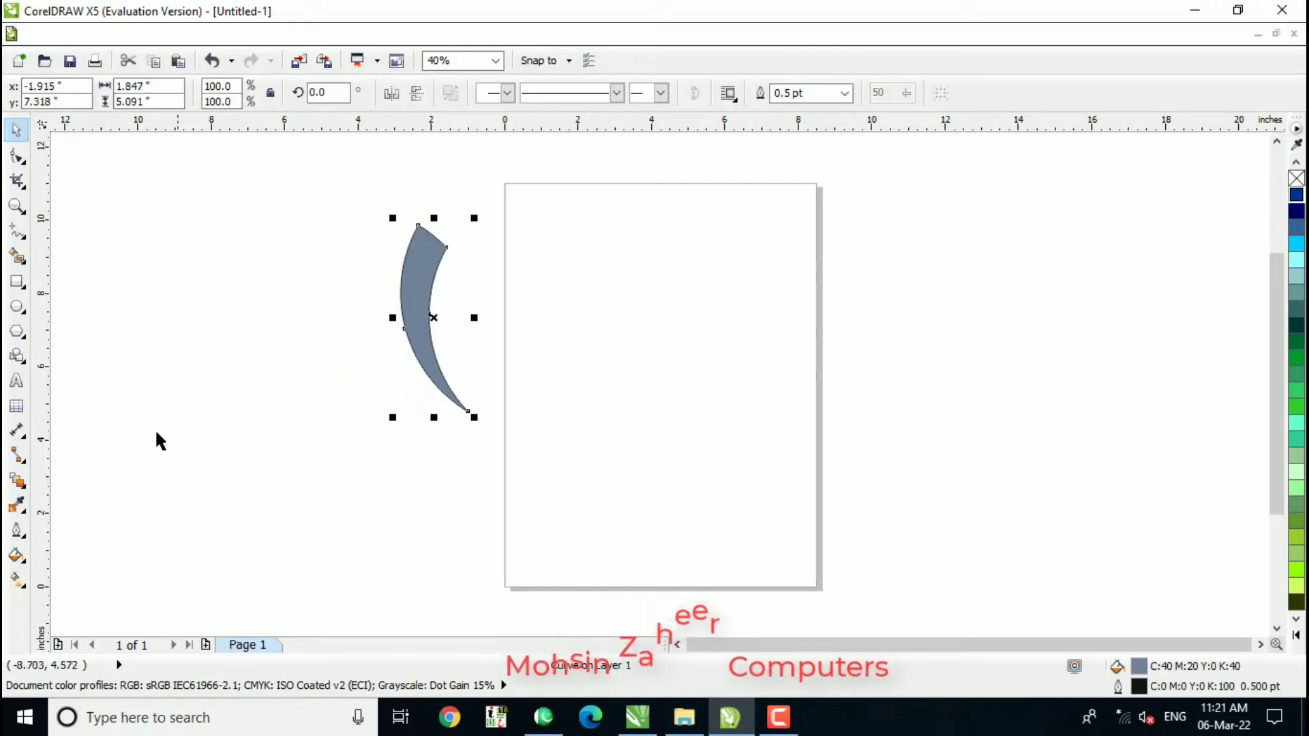
Step: Apply a linear fountain fill running from the upper end of the crescent down toward its lower tip
left_click(27, 581)
left_click(72, 580)
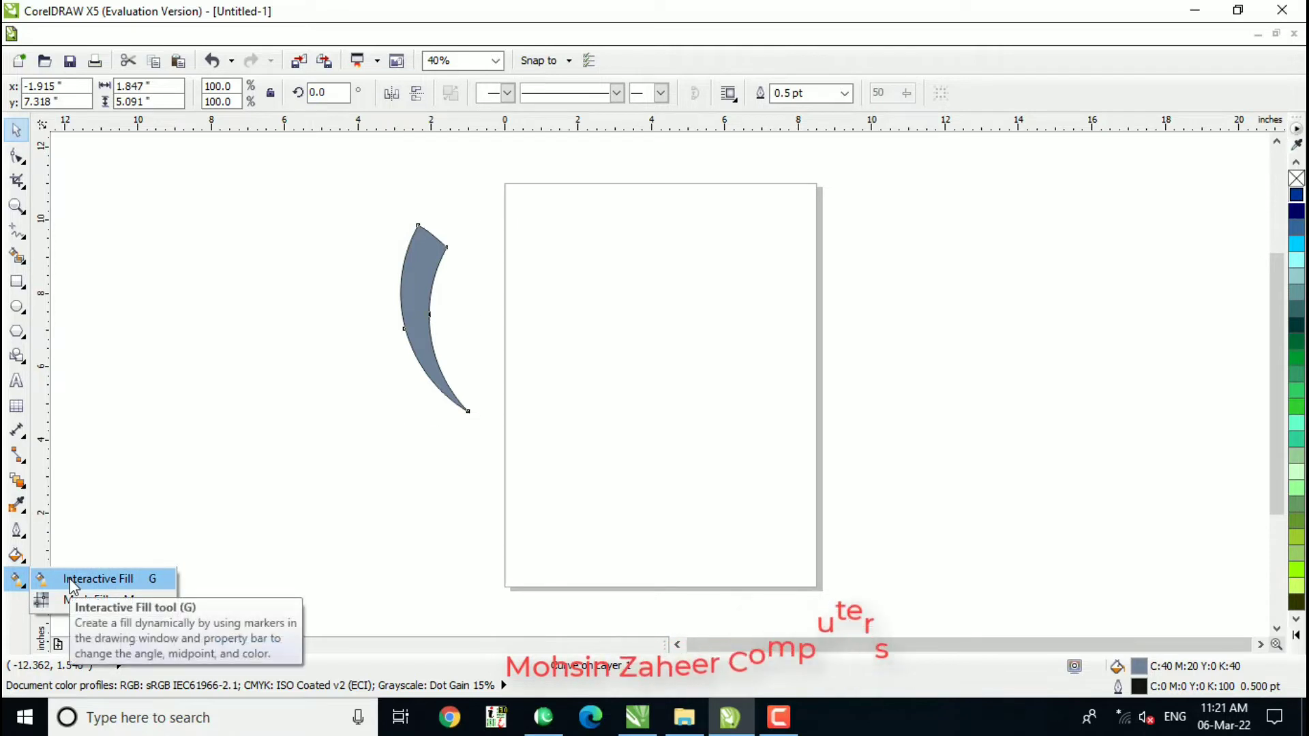
left_click(71, 580)
left_click_drag(404, 247, 428, 360)
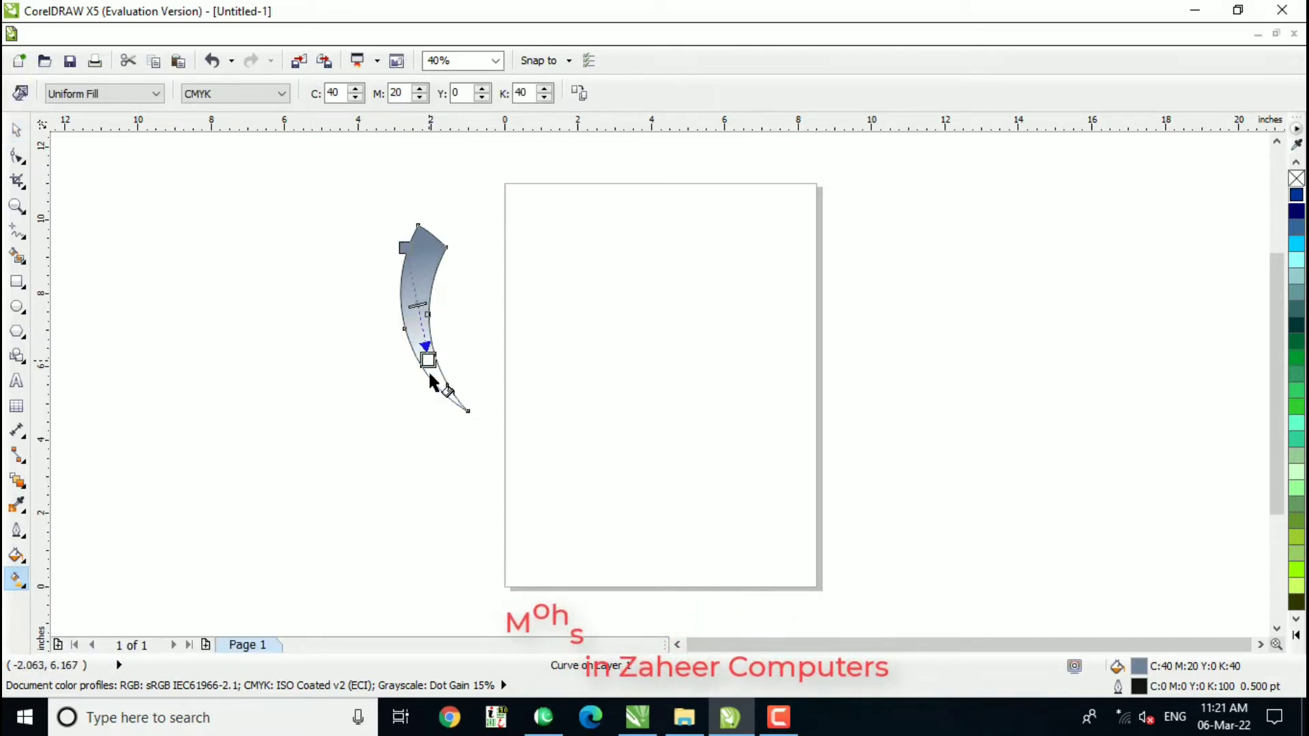
Step: Set both the start and end colours of the crescent's gradient to lime green
left_click(1296, 638)
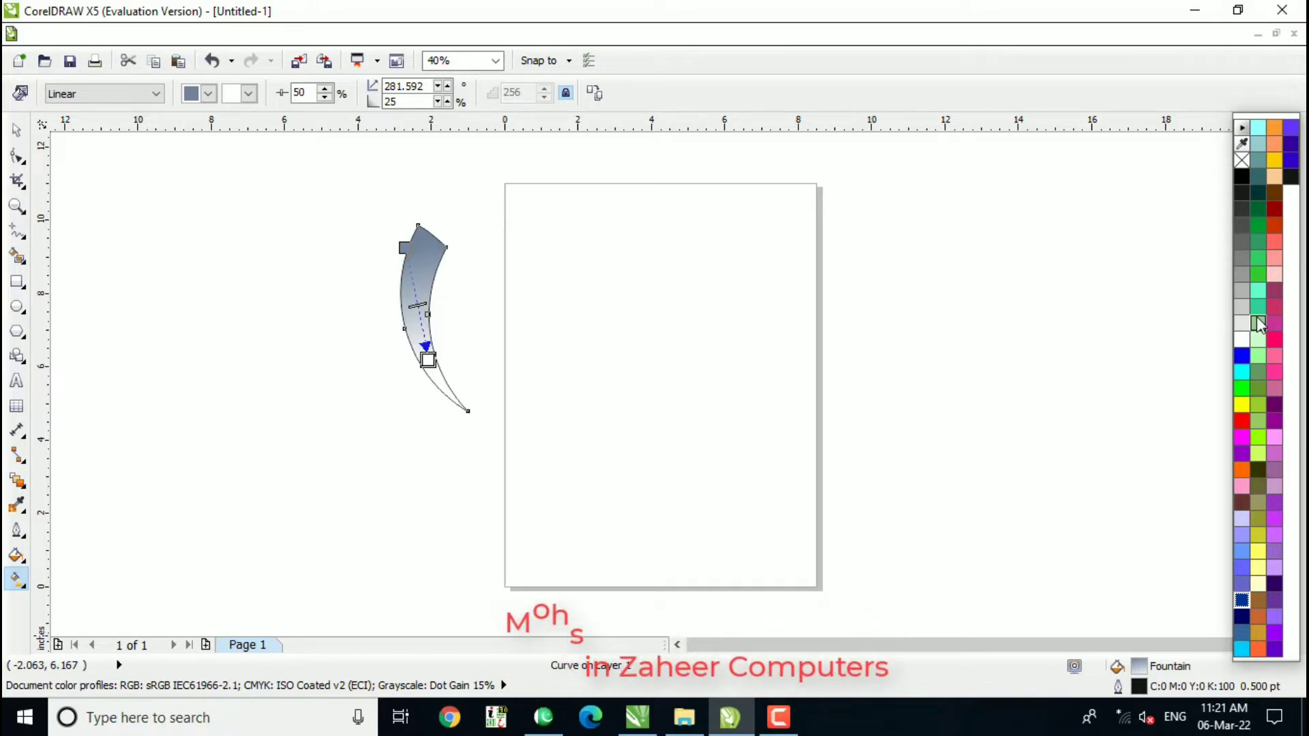
left_click(1258, 440)
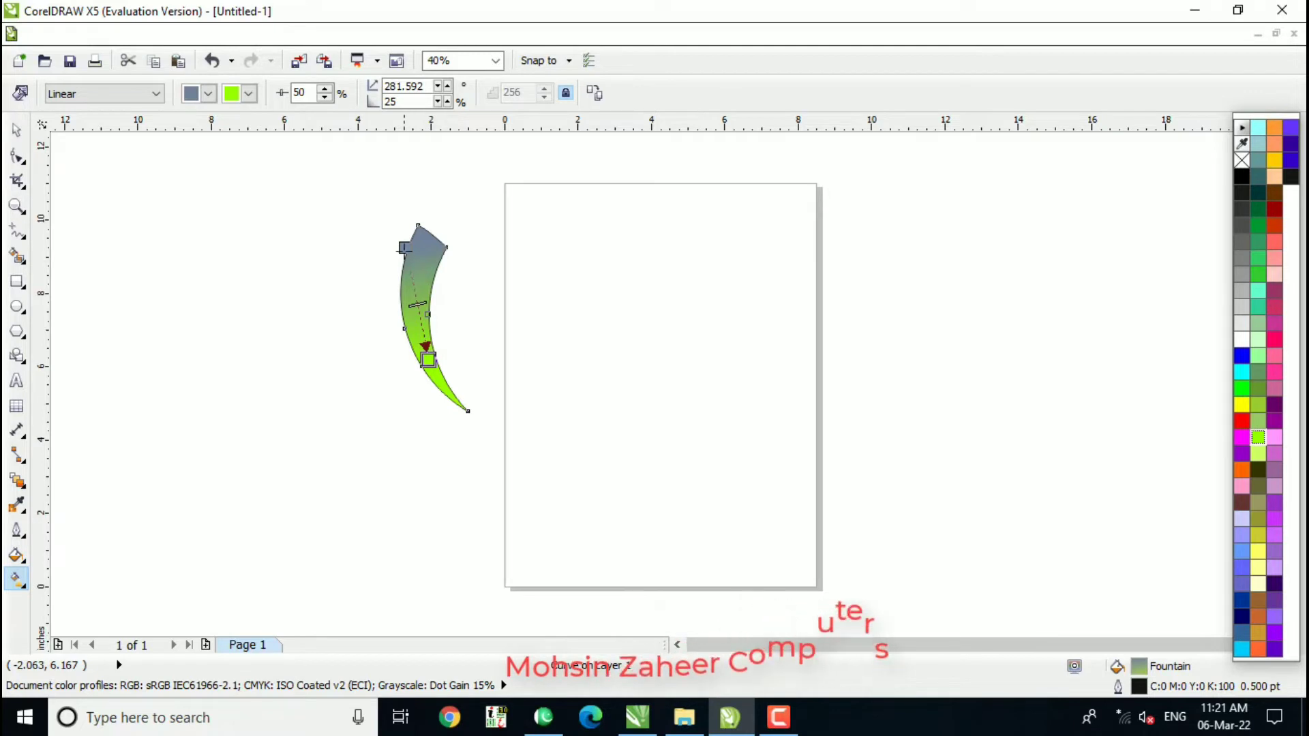
left_click(403, 246)
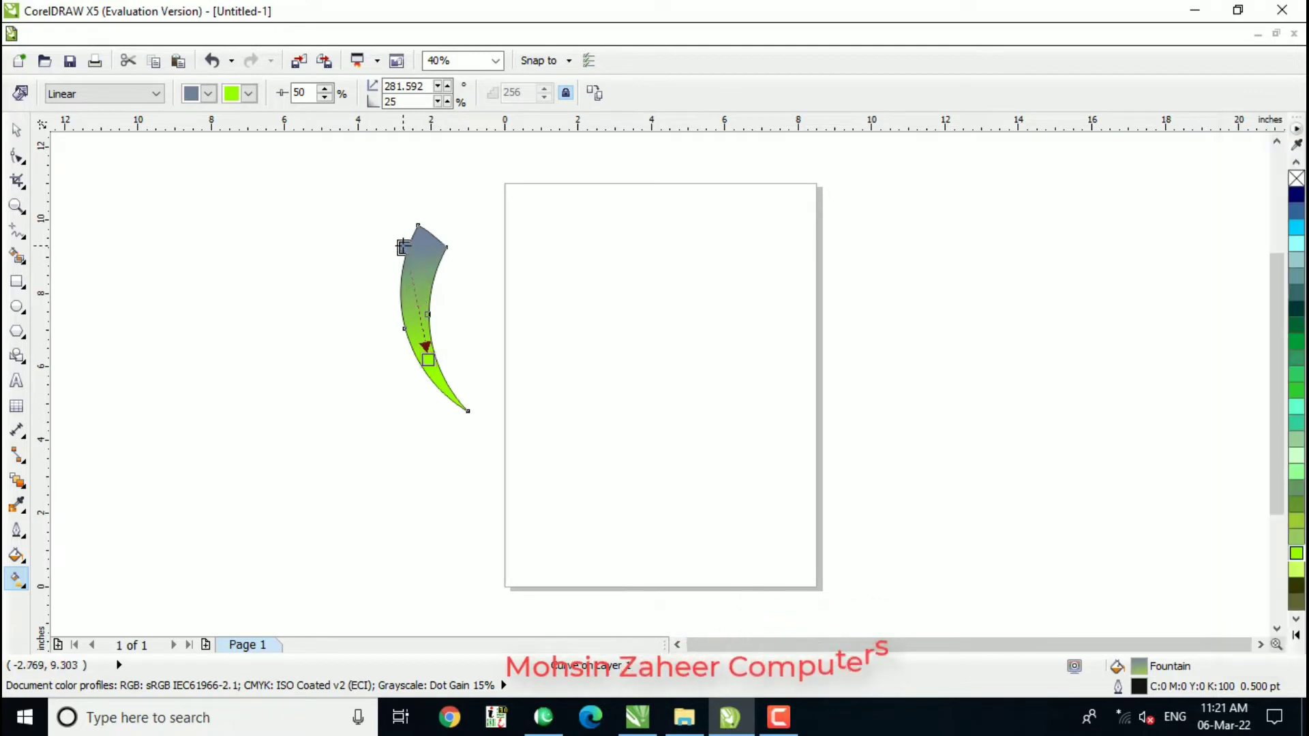
left_click(1296, 635)
left_click(1257, 439)
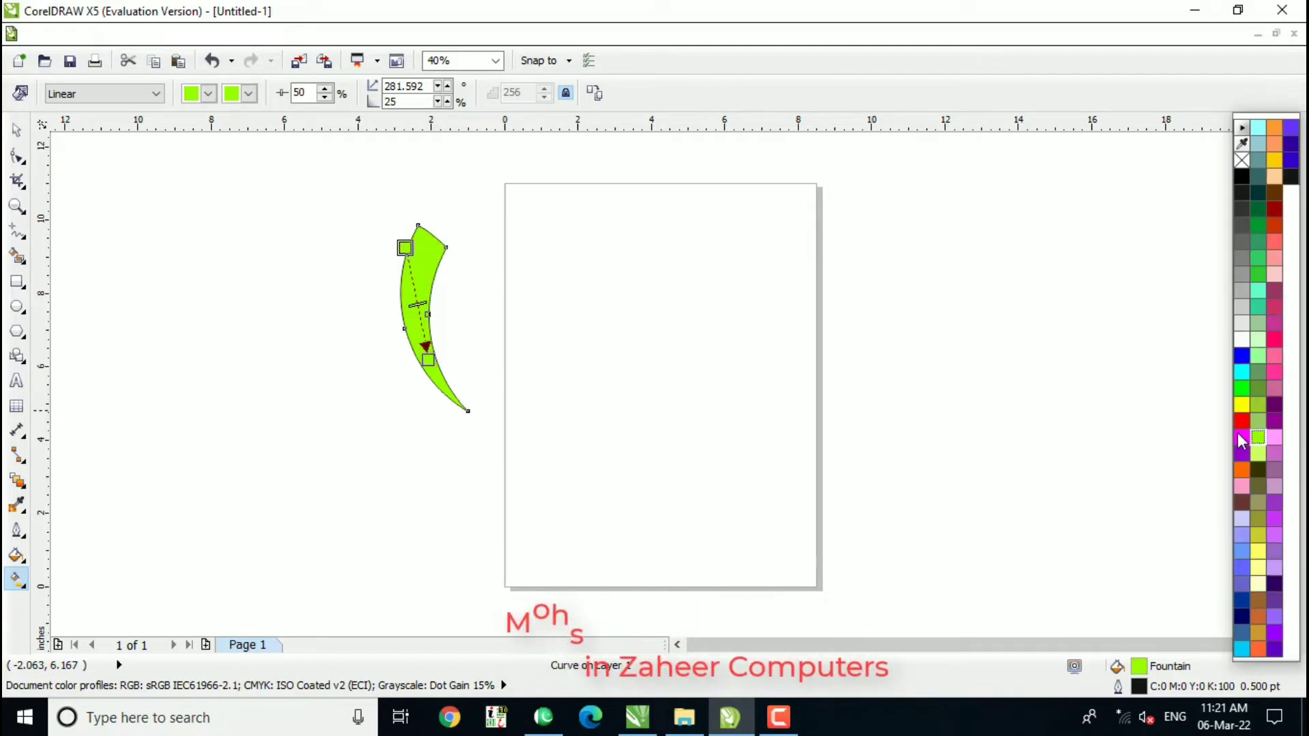
Step: Add a white colour node at 55% of the crescent's gradient and extend the gradient's end closer to the lower tip
left_click(413, 291)
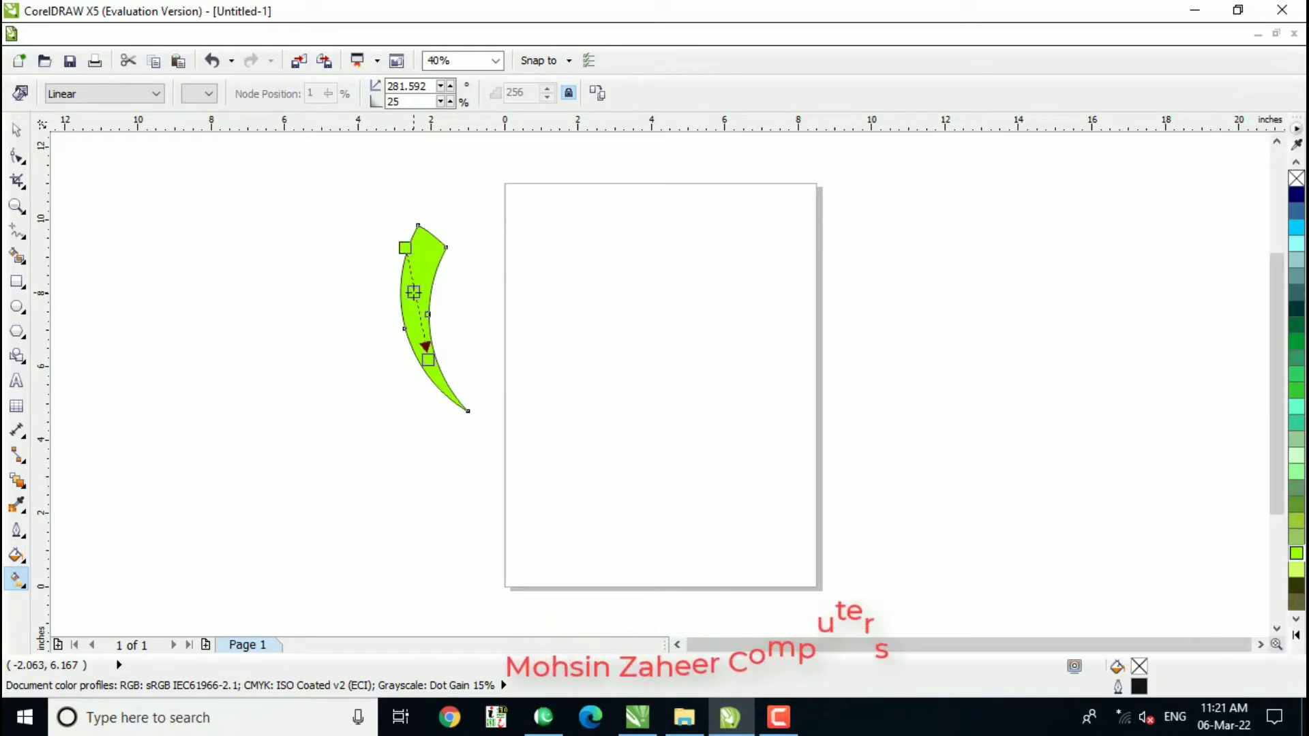
left_click_drag(414, 295, 415, 302)
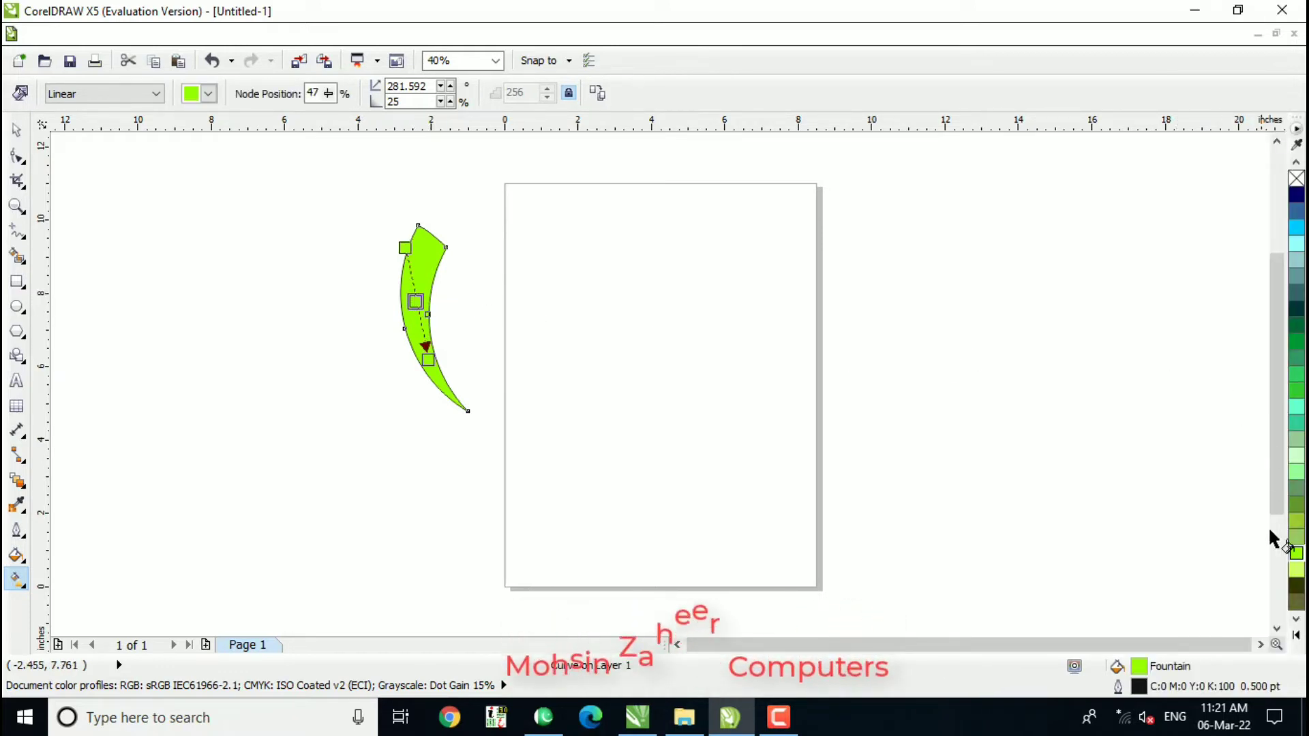
left_click(1296, 636)
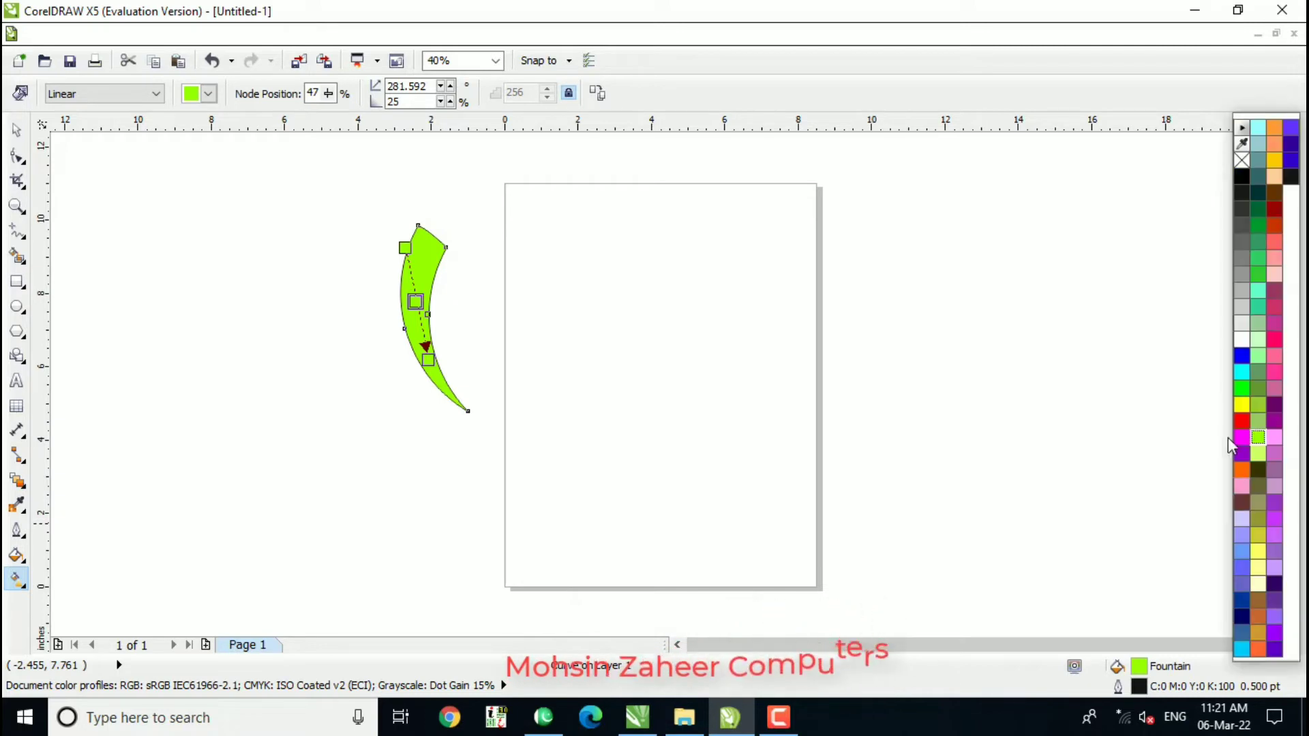
left_click(1240, 341)
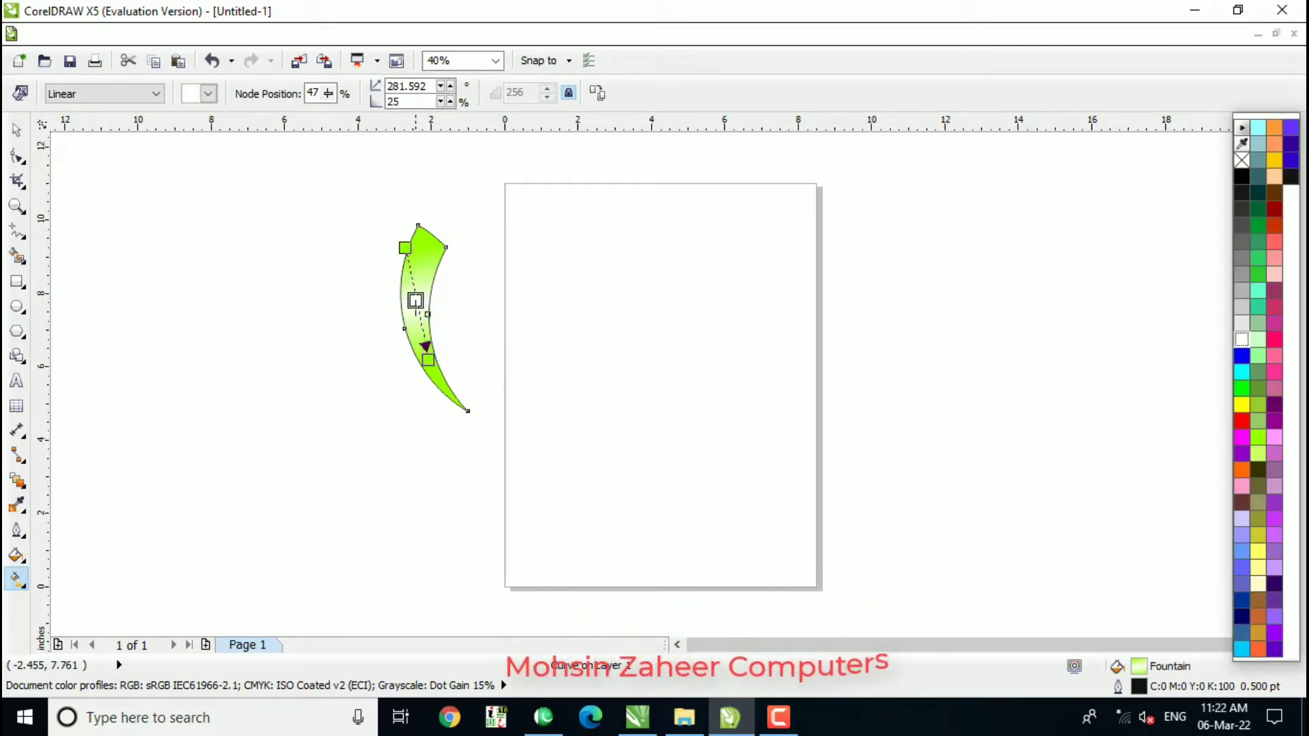
left_click_drag(427, 359, 437, 387)
double_click(427, 314)
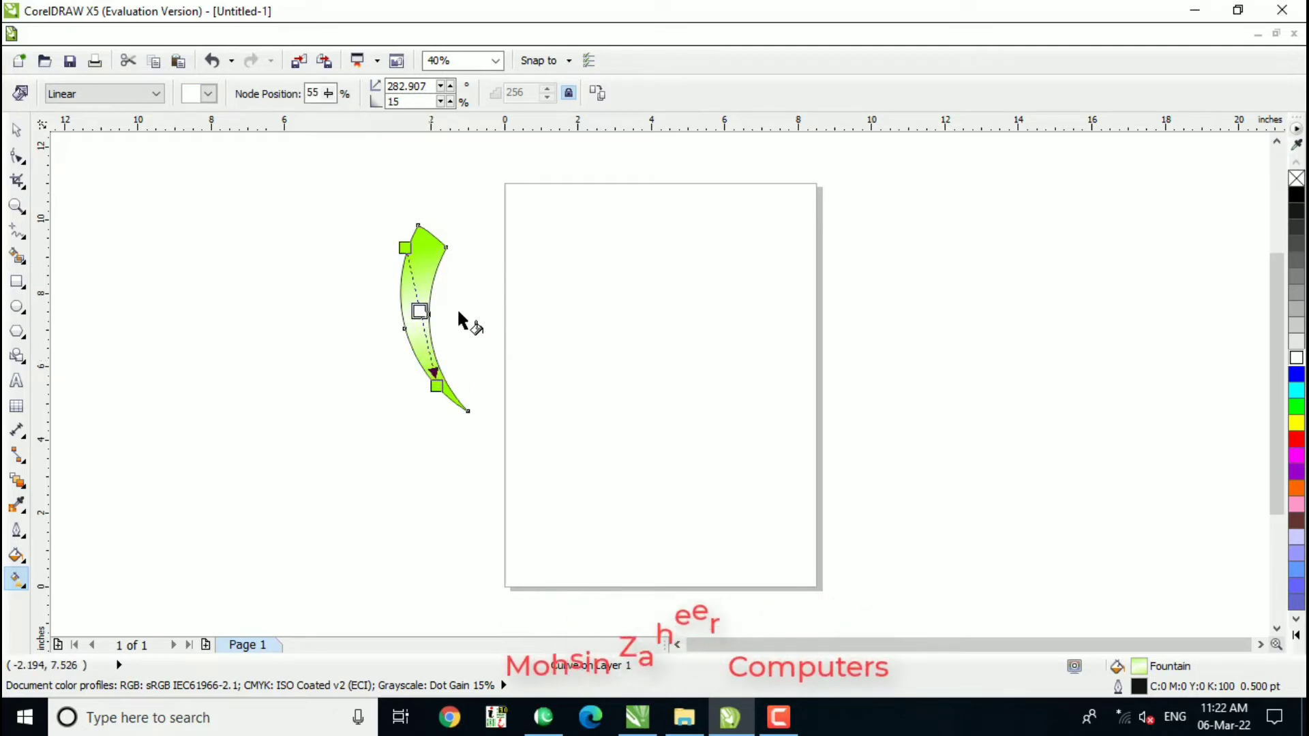
Step: Give the crescent an 8.0 pt white outline
left_click(17, 133)
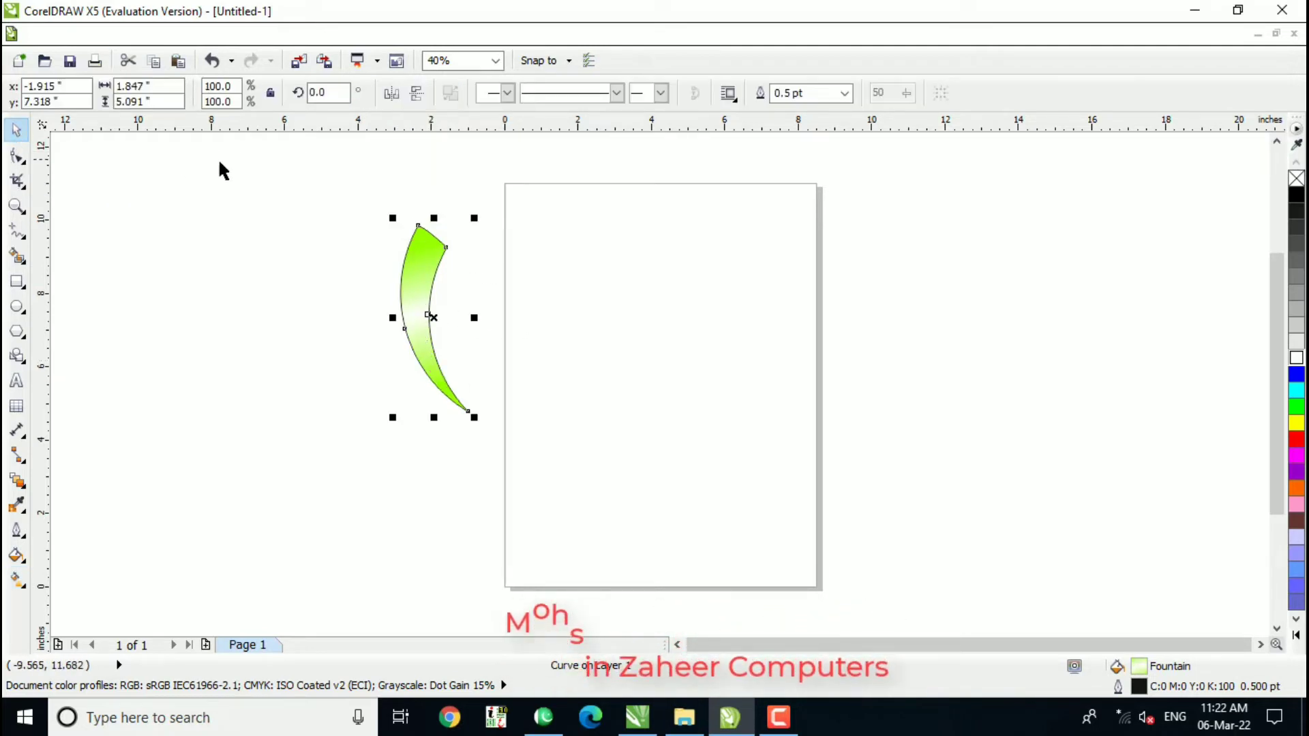
left_click(845, 96)
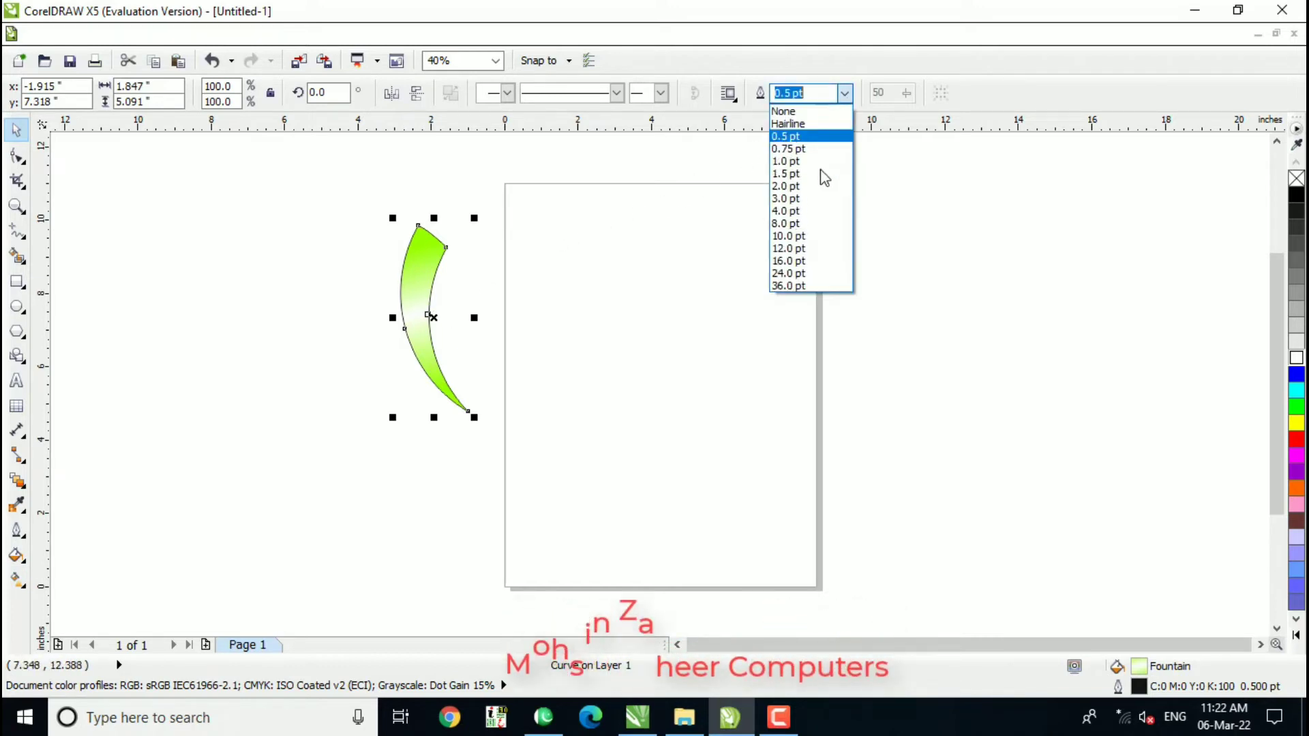
left_click(806, 228)
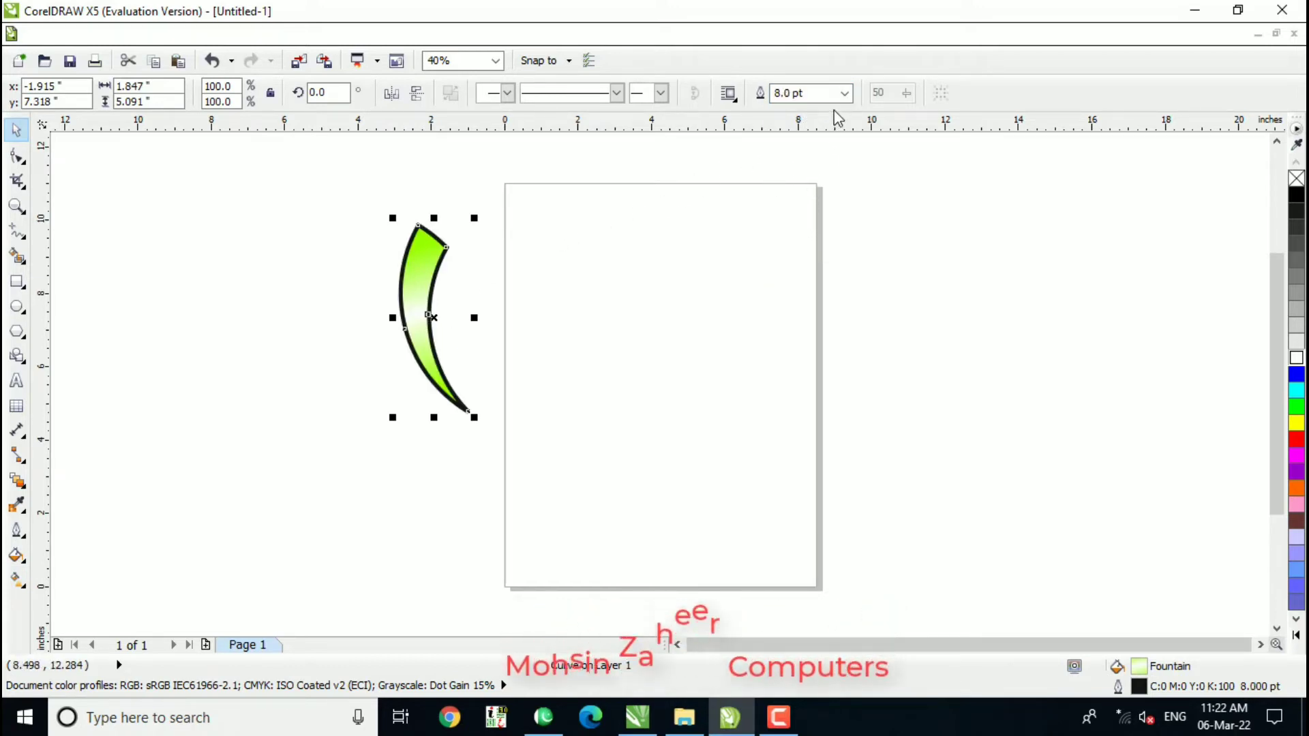
right_click(1294, 359)
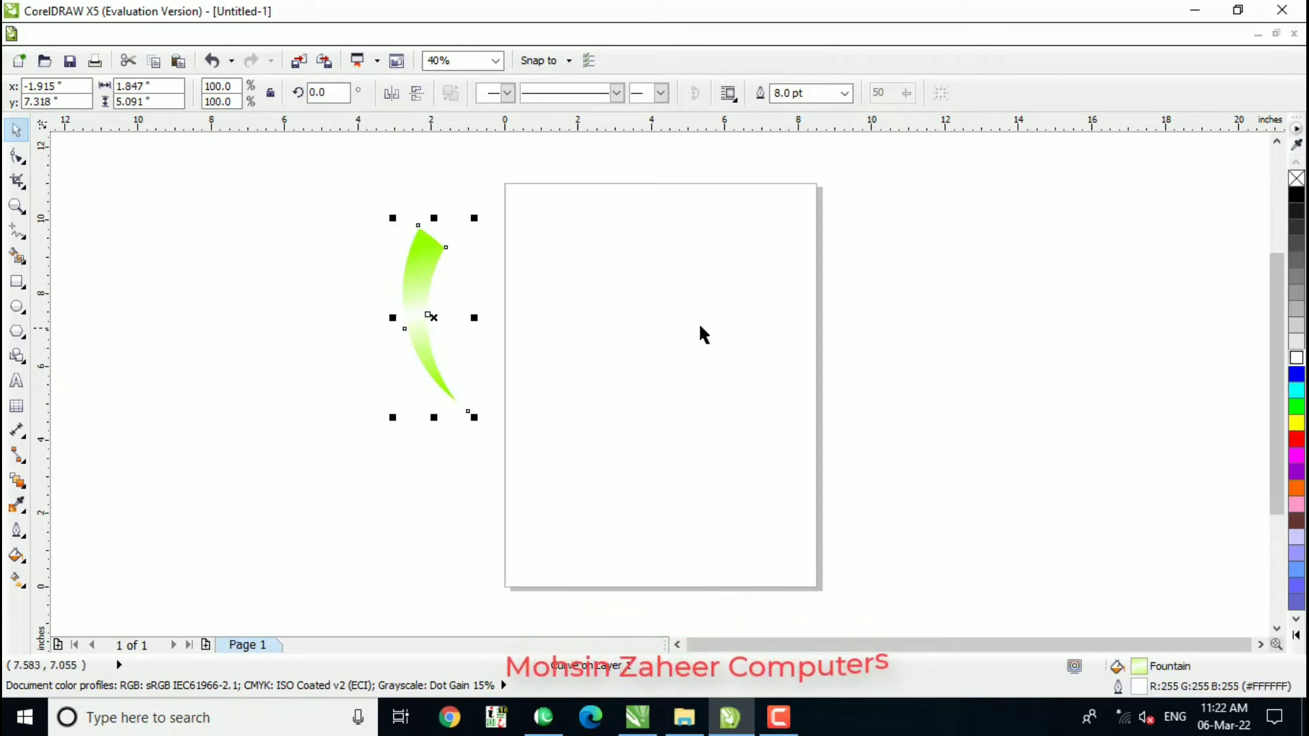
Step: Set the crescent's rotation centre at its lower tip and make a copy rotated 15 degrees to the left
left_click(432, 316)
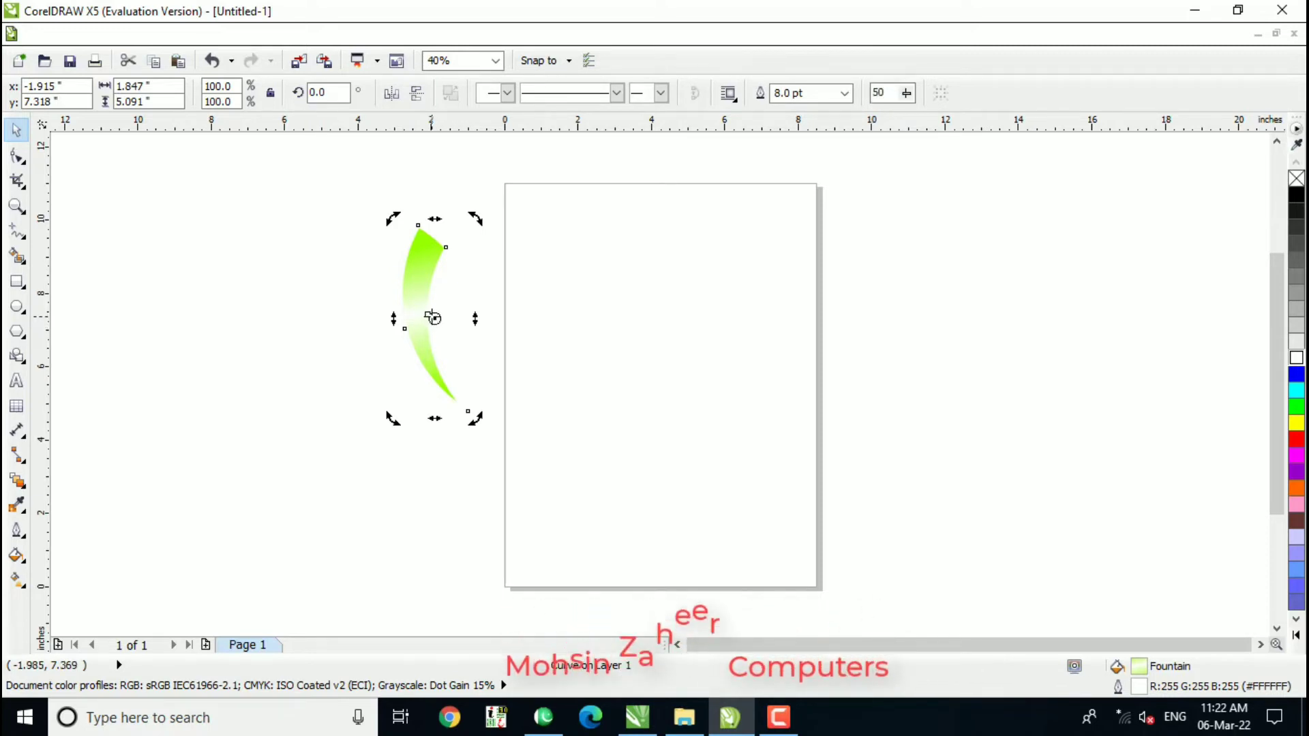
mouse_move(434, 318)
left_mouse_down()
mouse_move(434, 414)
mouse_move(469, 412)
mouse_move(444, 347)
left_mouse_up()
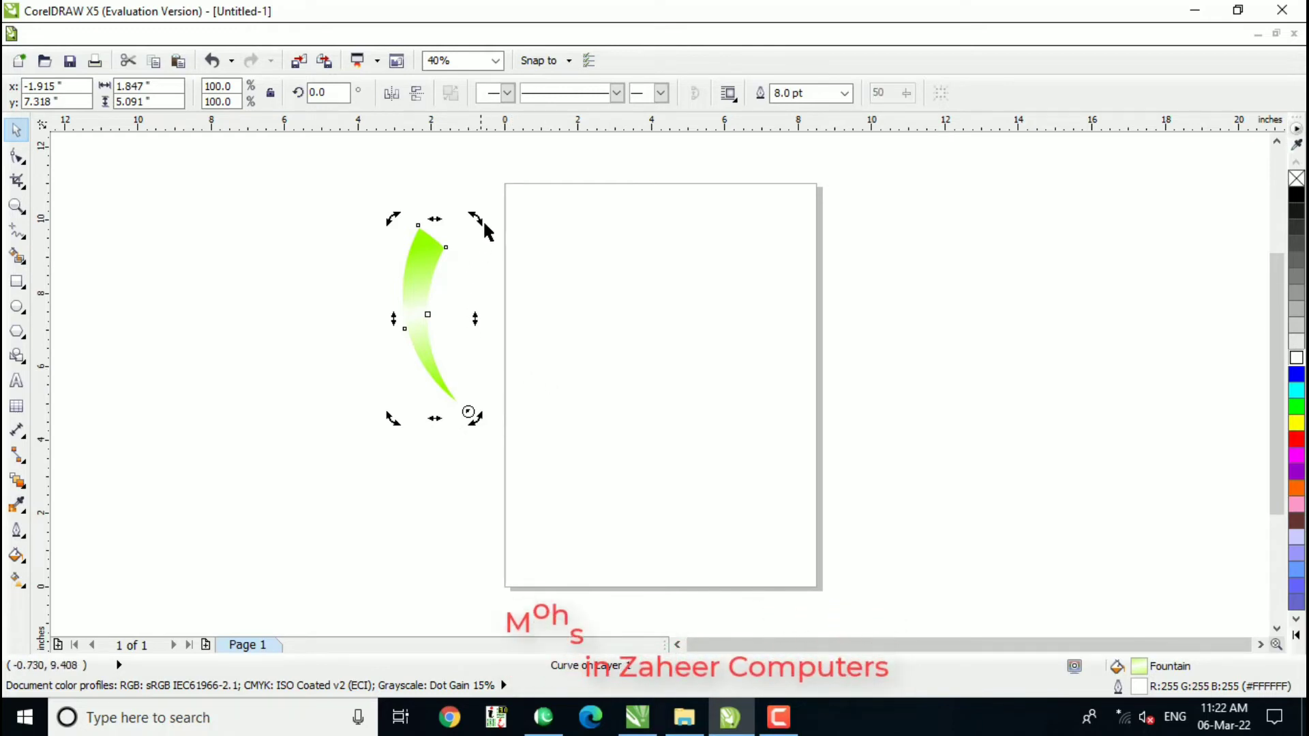
left_click_drag(476, 219, 406, 227)
right_click(407, 227)
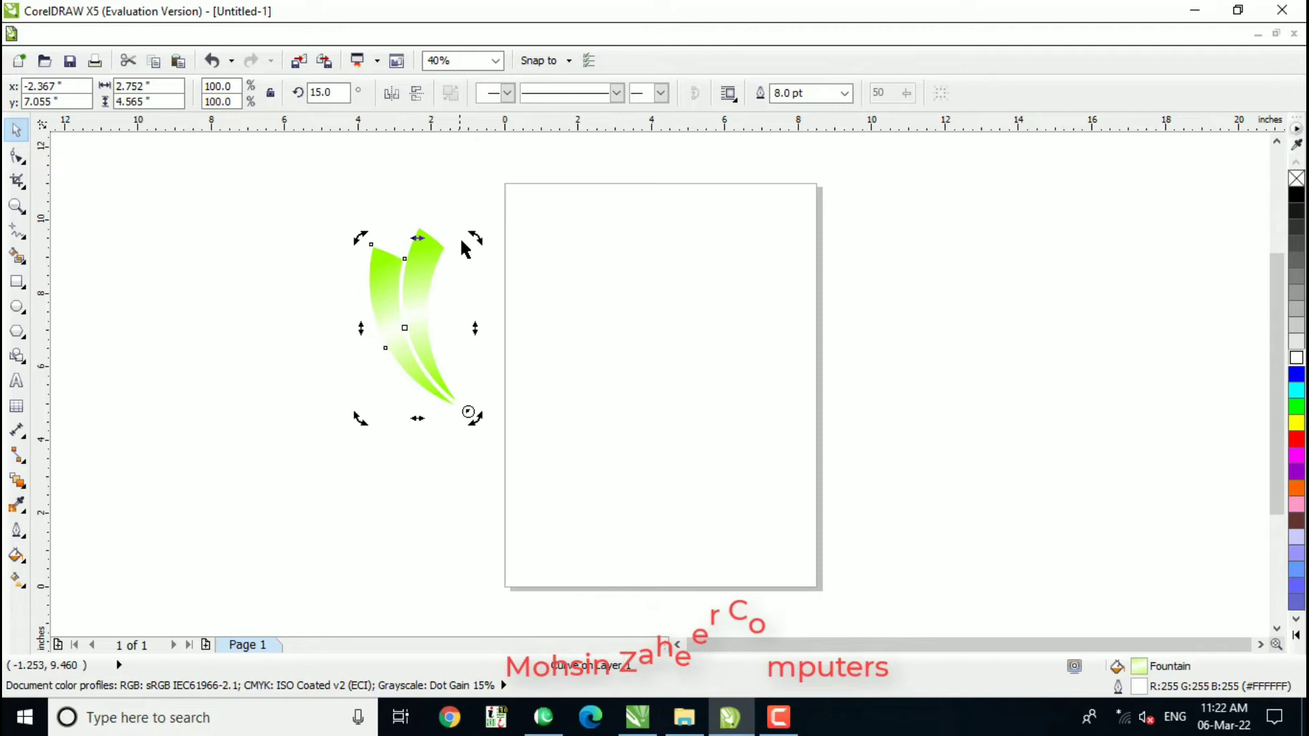
Step: Change the rotated crescent copy's gradient to red at its start and medium green at its end near the lower tip
left_click(283, 307)
left_click(394, 312)
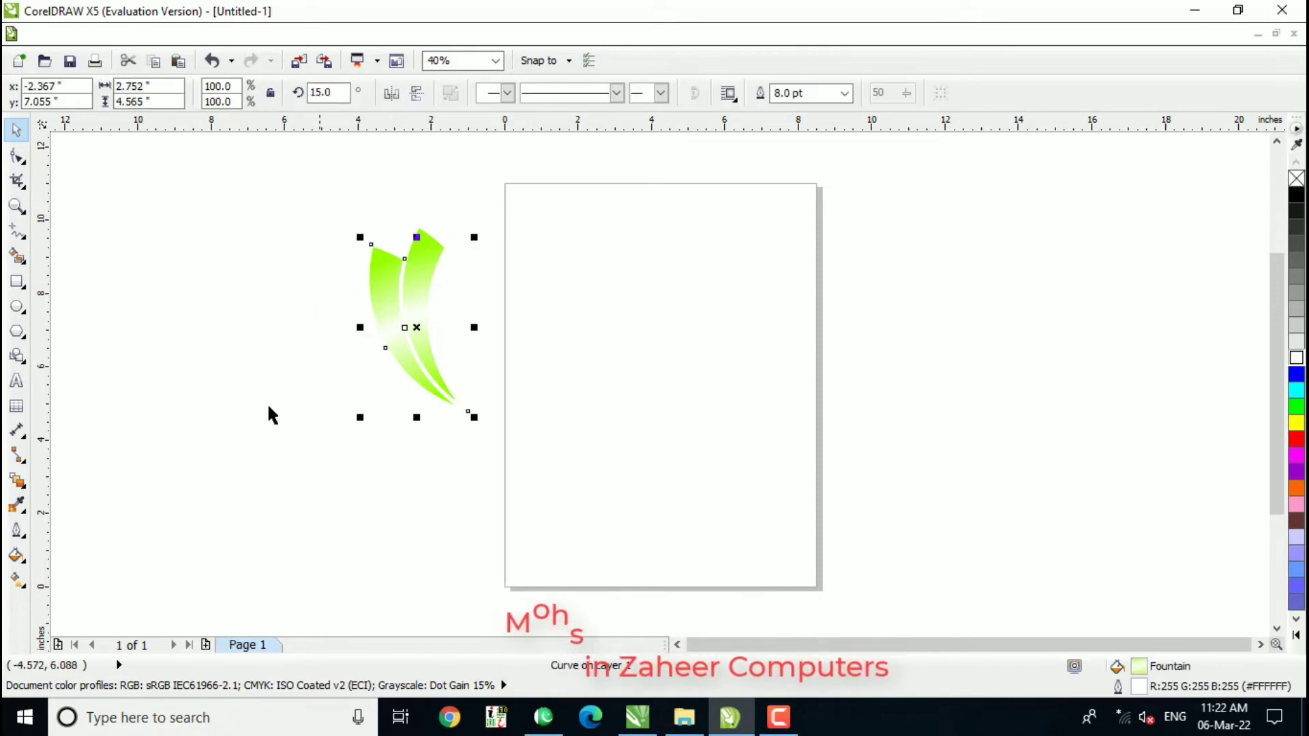
key("g")
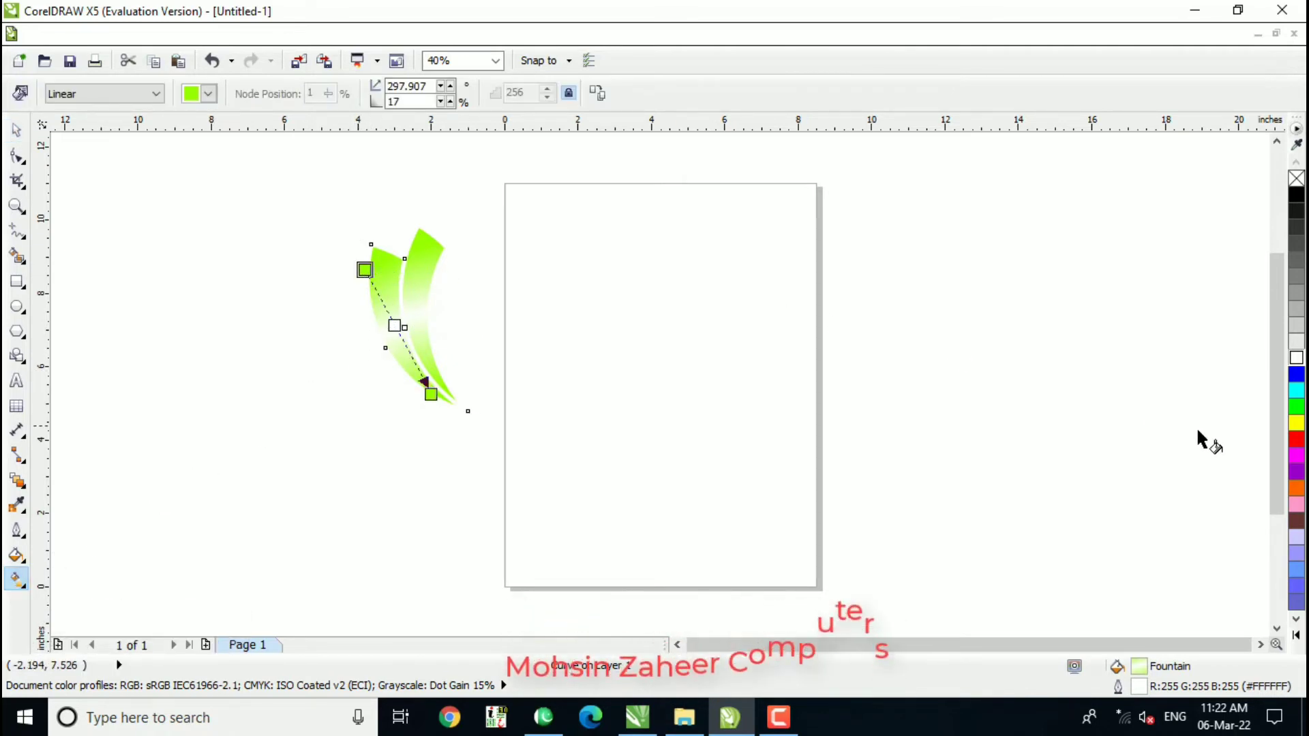
left_click(1296, 439)
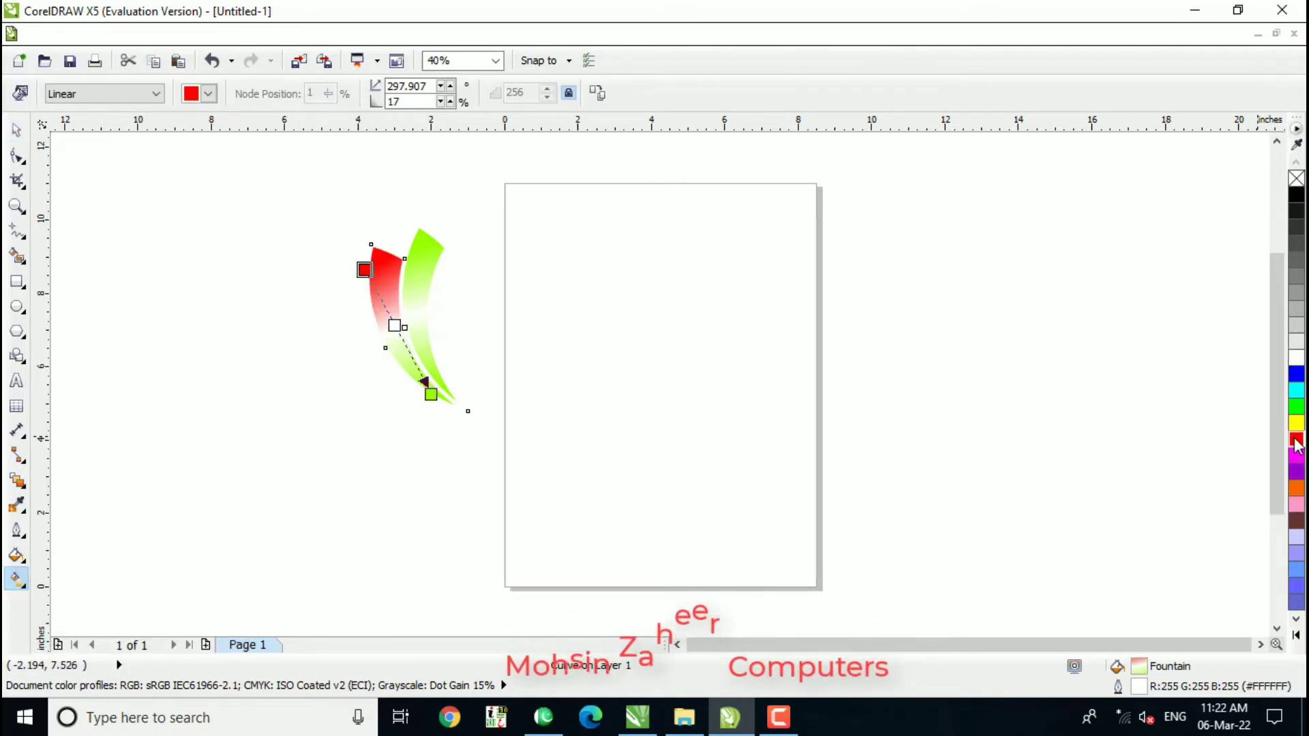
left_click(430, 394)
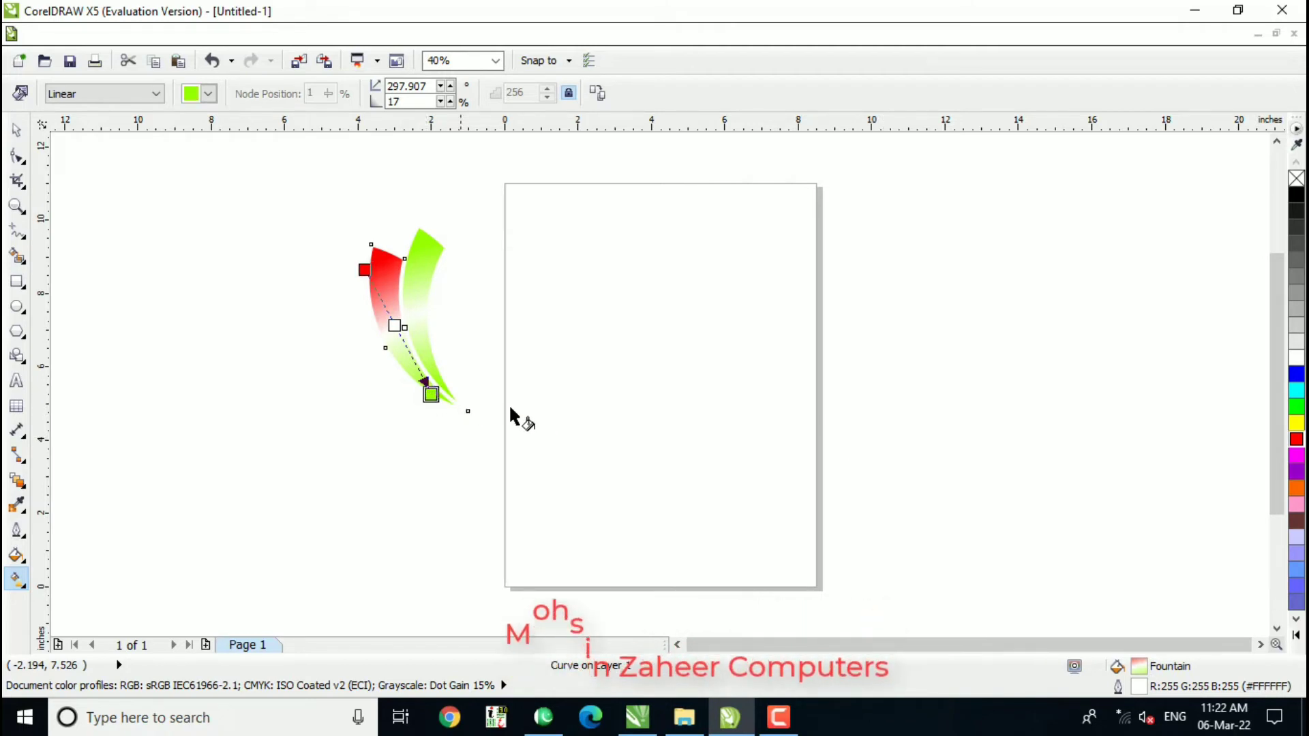
left_click(1295, 634)
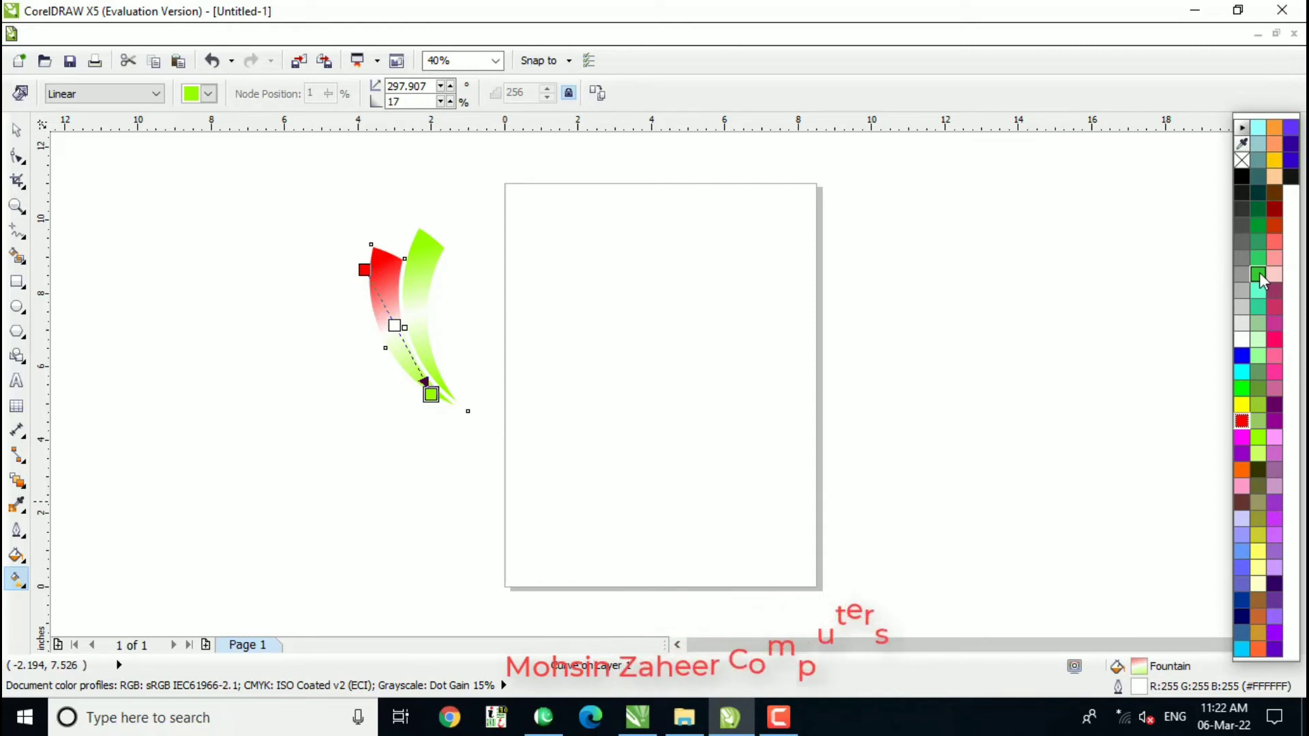
left_click(1258, 276)
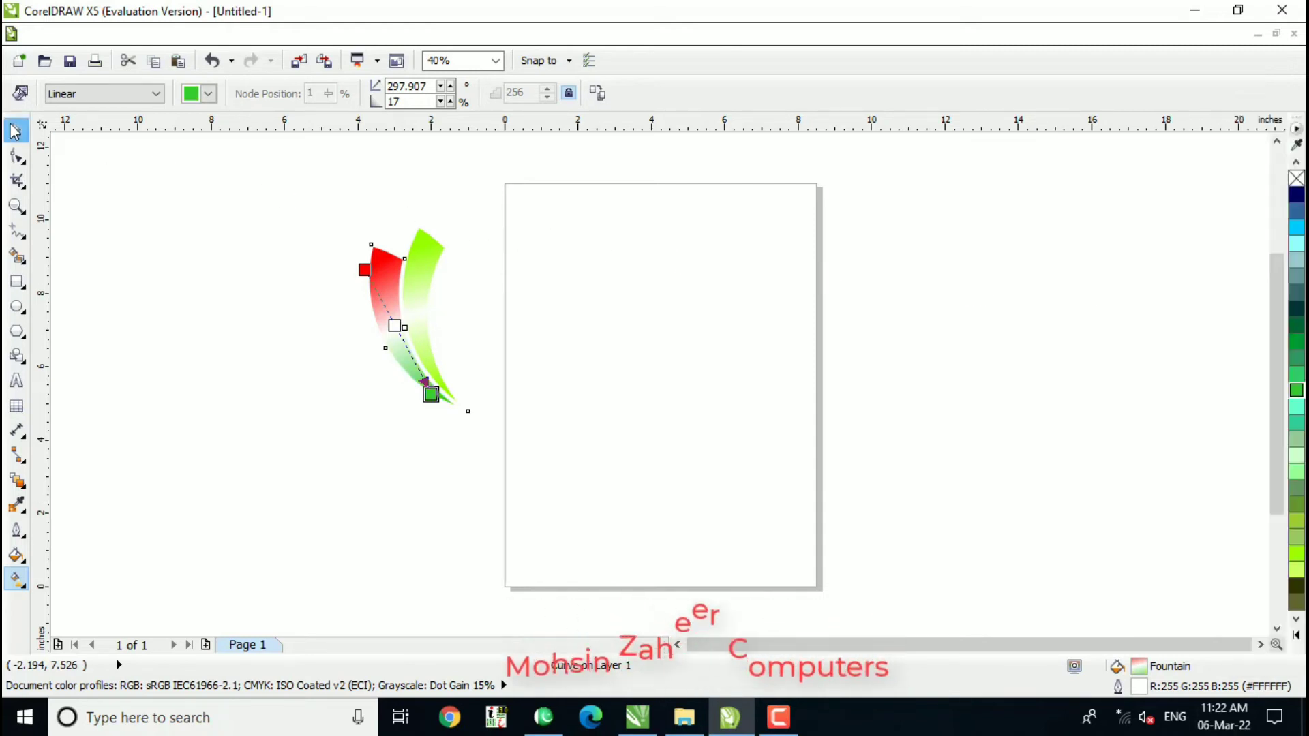
key("space")
left_click(313, 237)
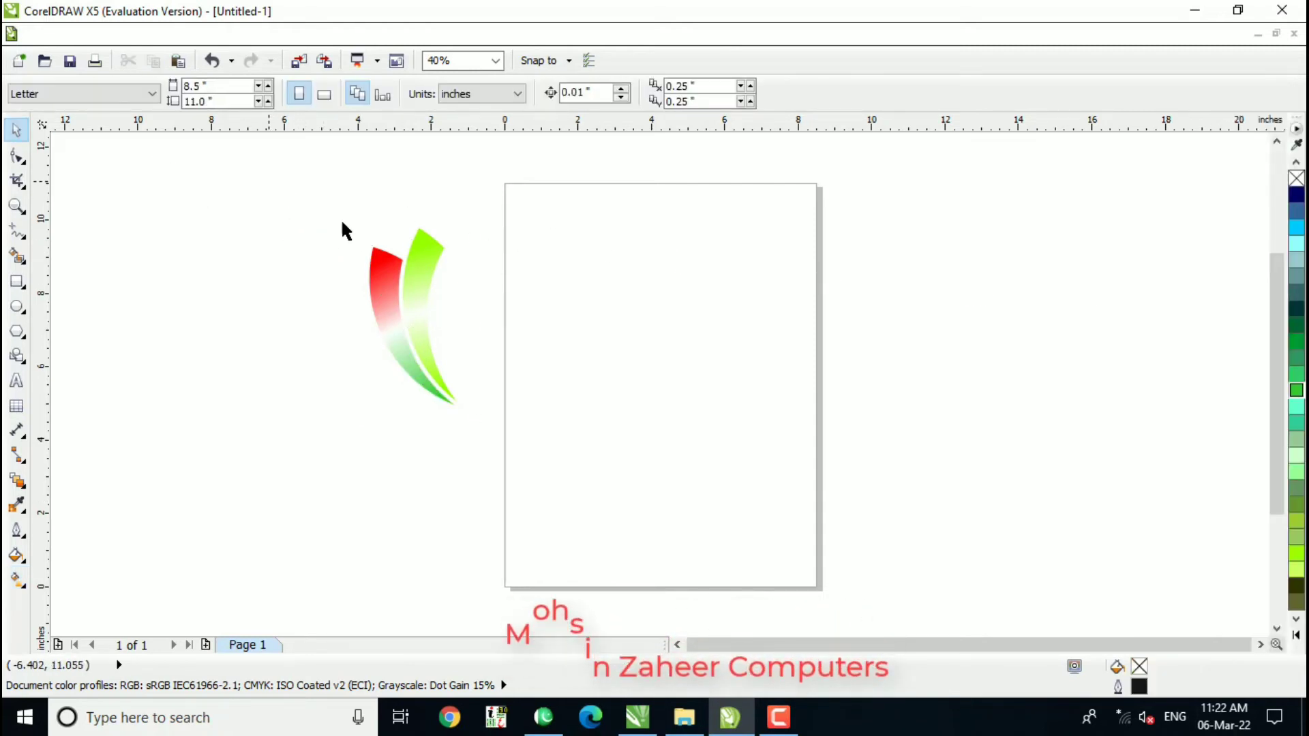
Step: Group the two crescents and repeat copies rotated in 30-degree increments to the left around their shared lower tip until the flower is complete
left_click_drag(475, 401, 527, 459)
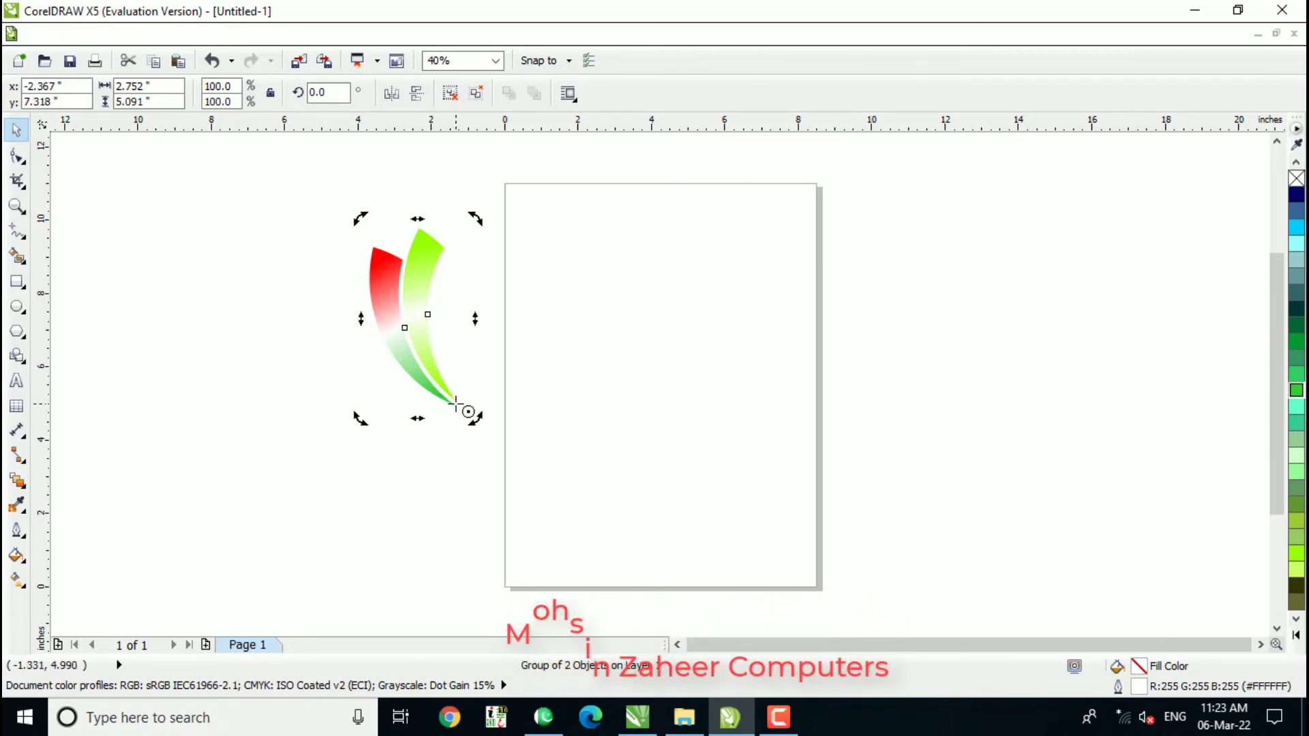
left_click_drag(477, 217, 377, 218)
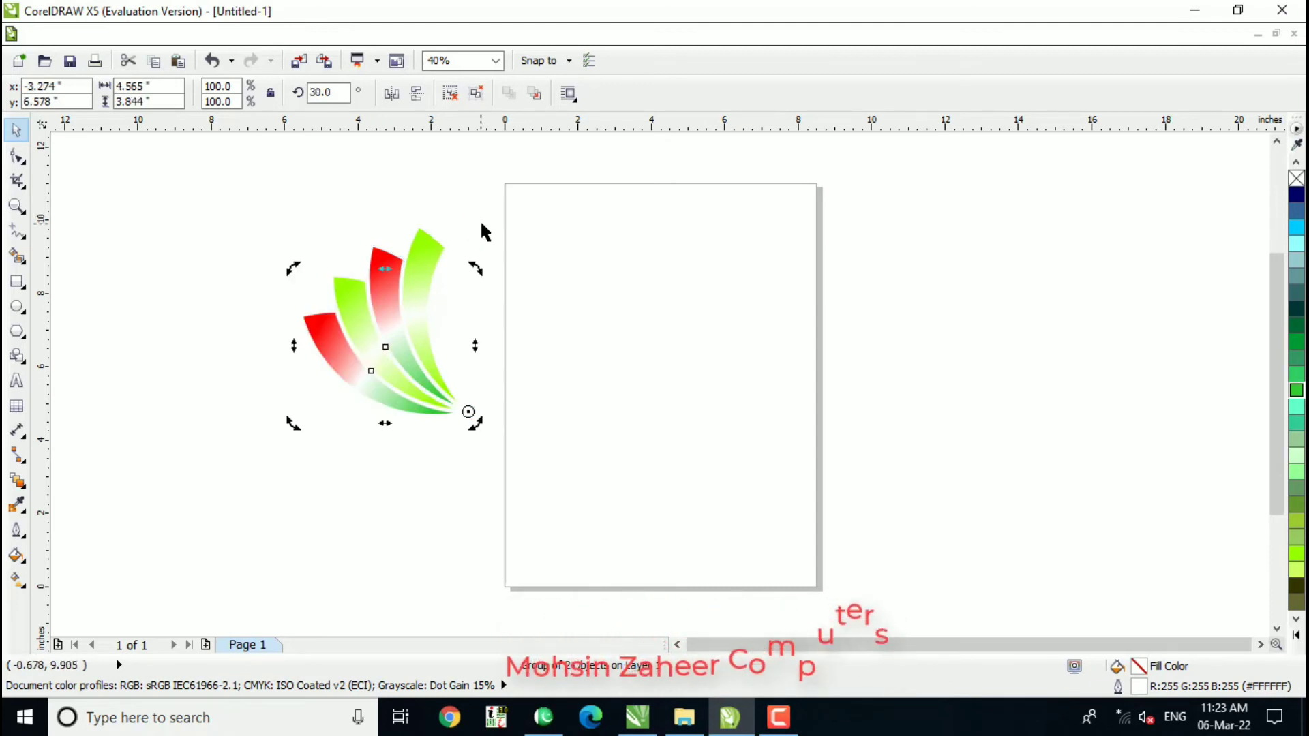
key("ctrl+r")
key("ctrl+r")
key("ctrl+r")
key("ctrl+r")
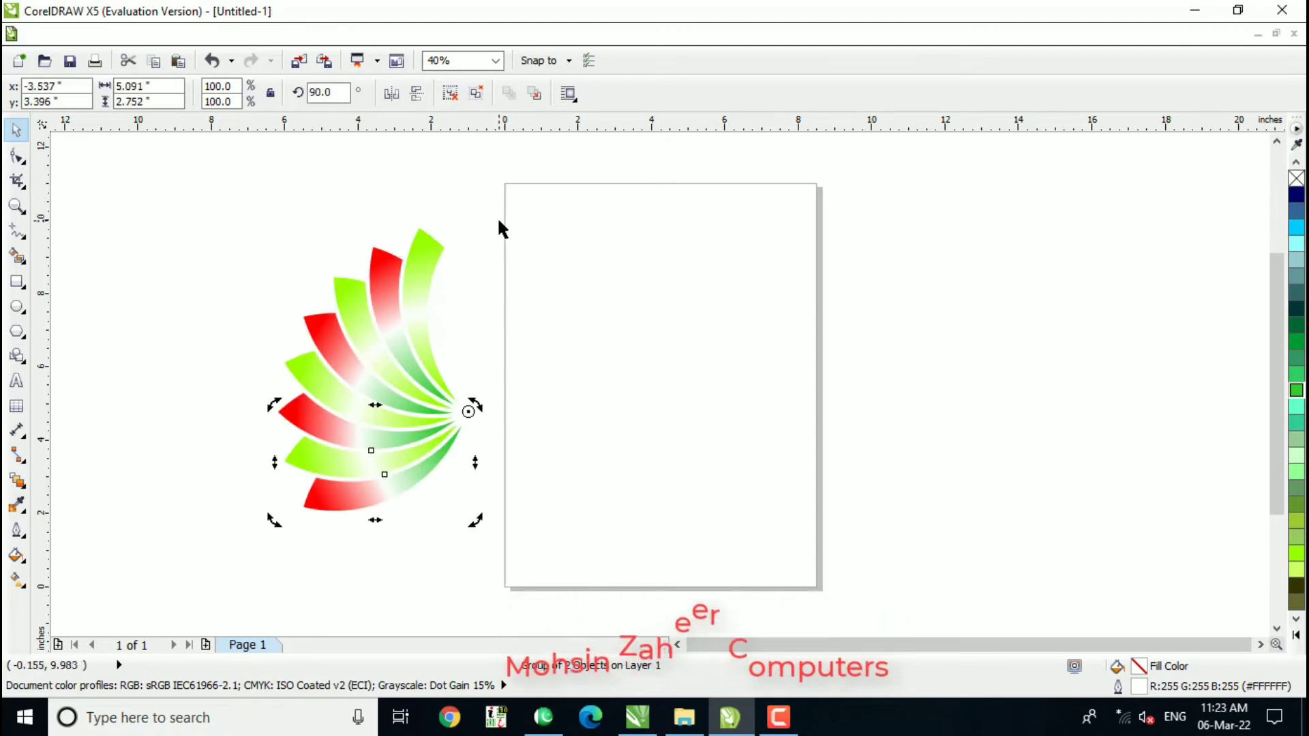
key("ctrl+r")
key("ctrl+r")
key("ctrl+r")
key("ctrl+r")
key("ctrl+r")
key("ctrl+r")
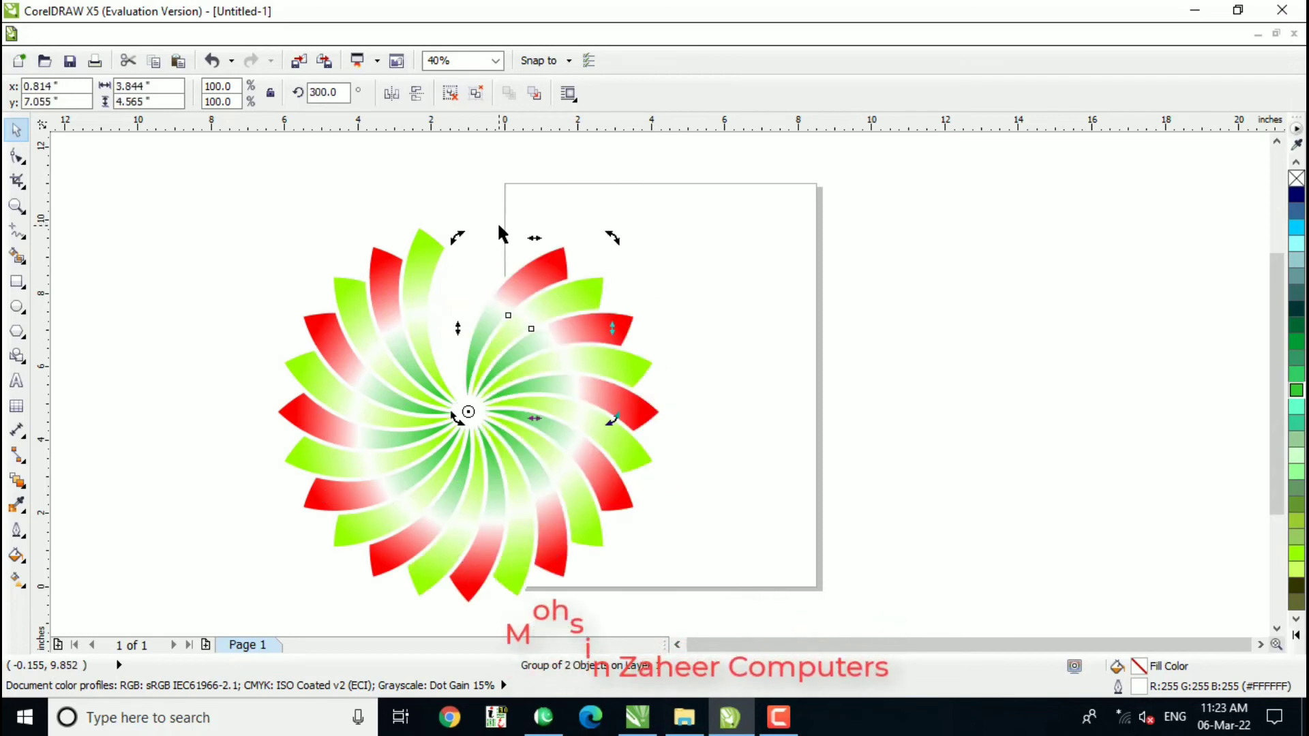
left_click(688, 275)
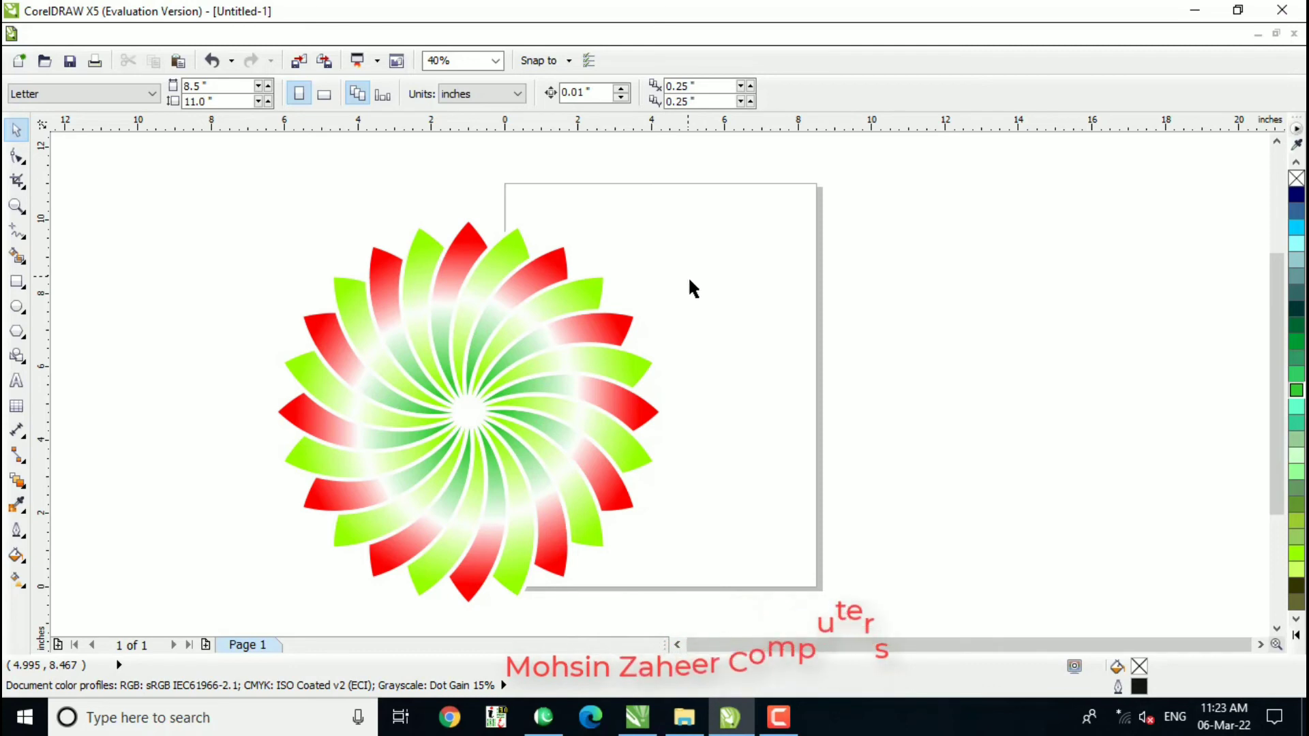
Step: Select all the petal pairs of the flower and group them into one object
key("F4")
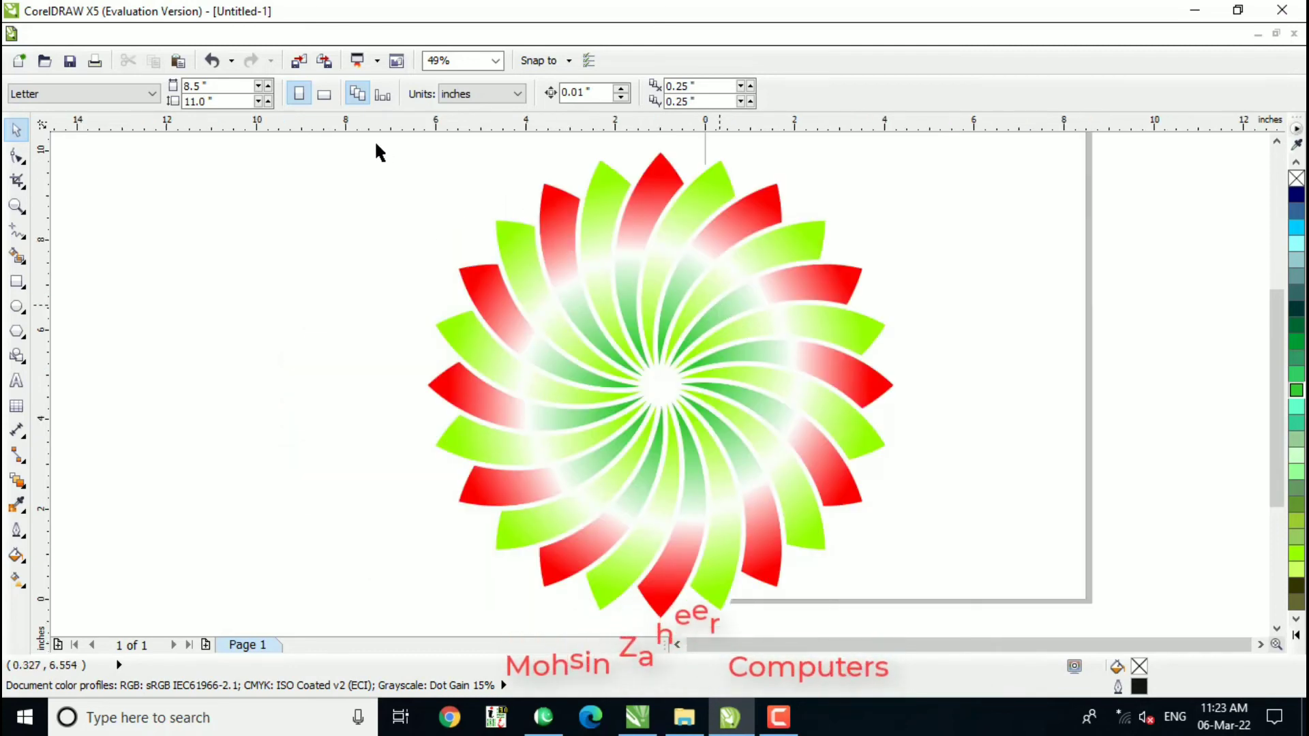
left_click_drag(342, 139, 850, 403)
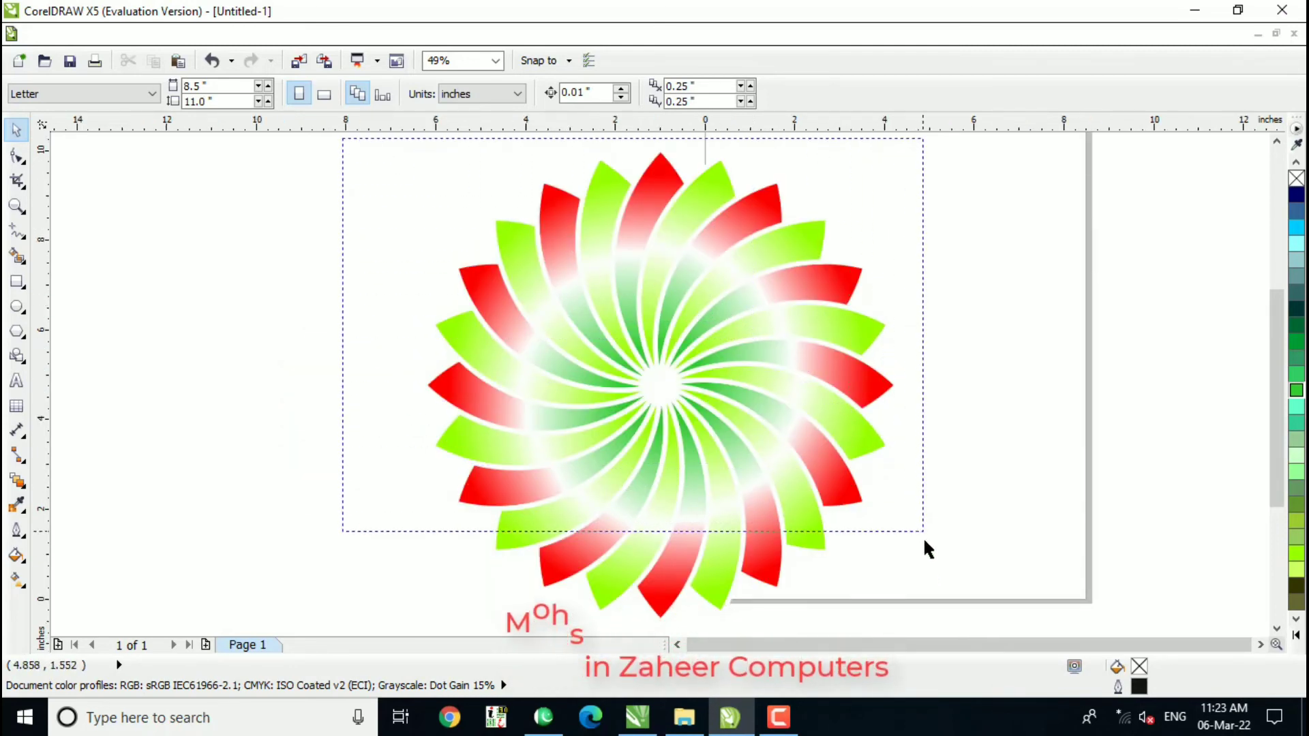
left_click_drag(924, 541, 934, 620)
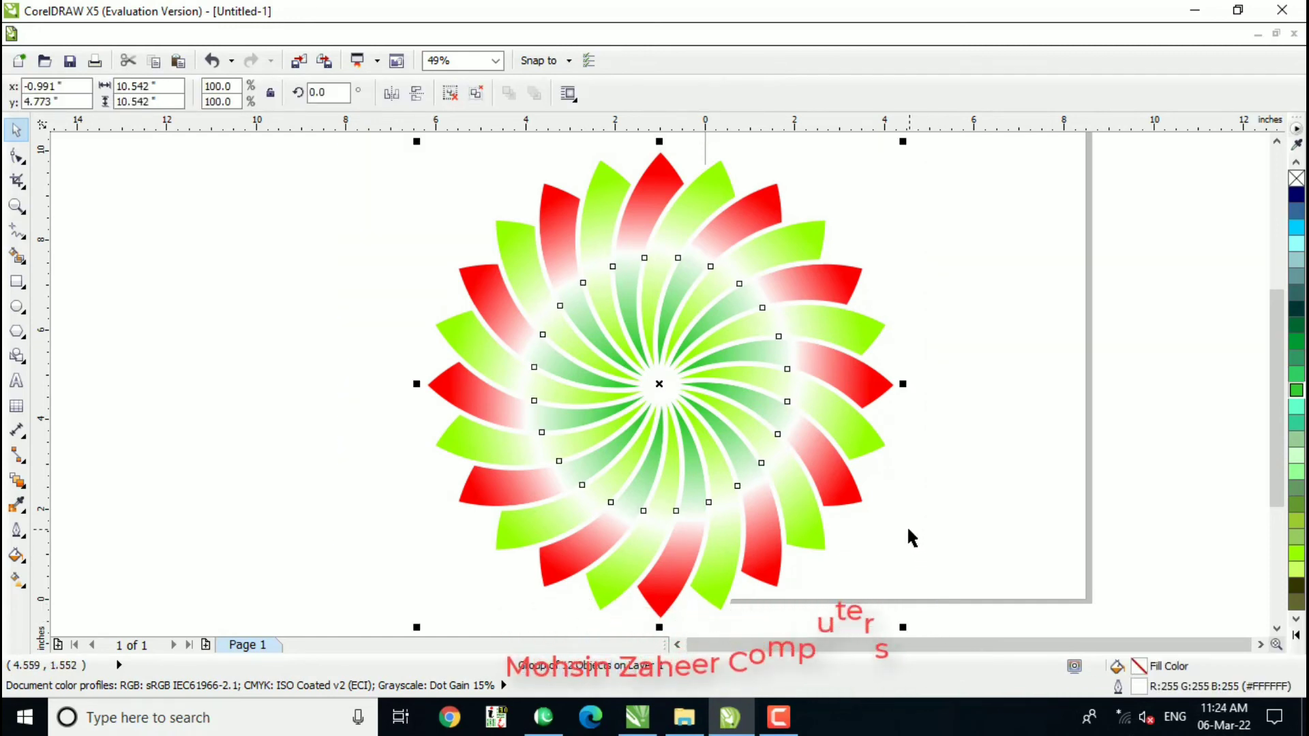
left_click(82, 311)
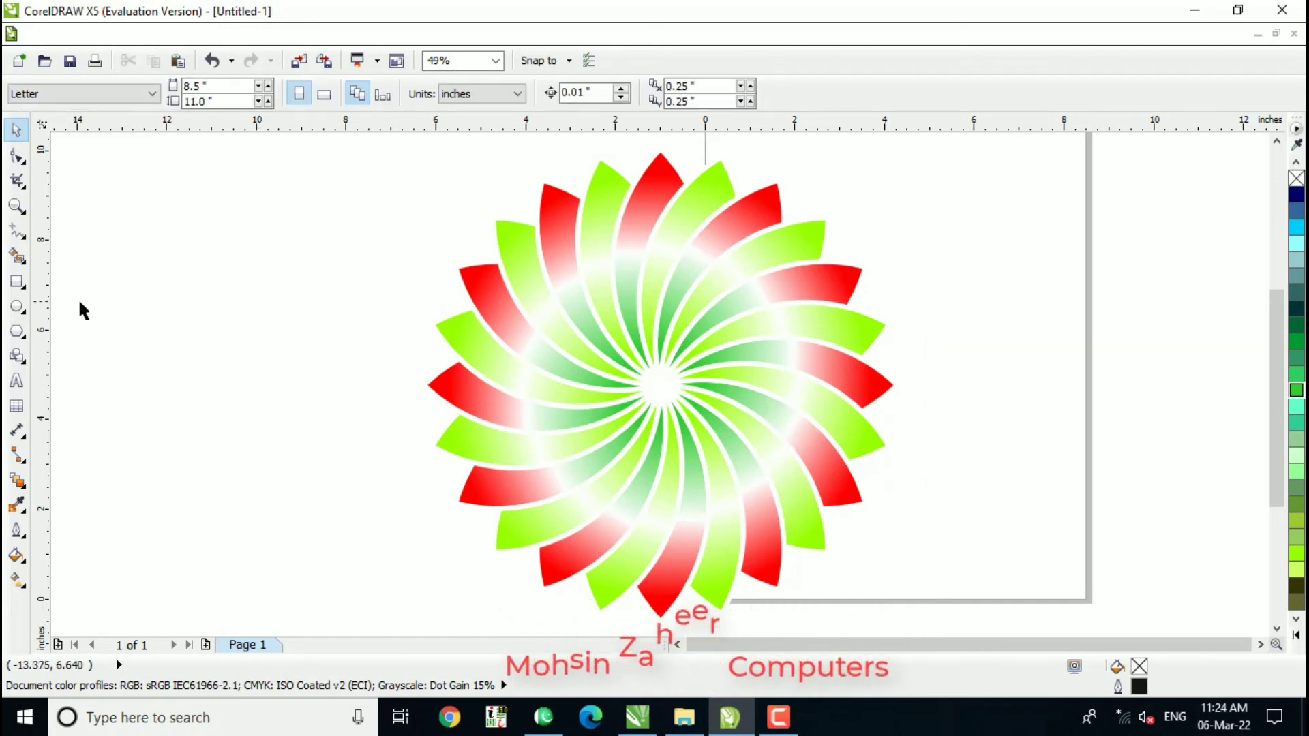
Step: Draw a circle about 0.81 inches across to the left of the flower, filled with green #339966 and without an outline
left_click(12, 308)
left_click_drag(345, 348, 382, 377)
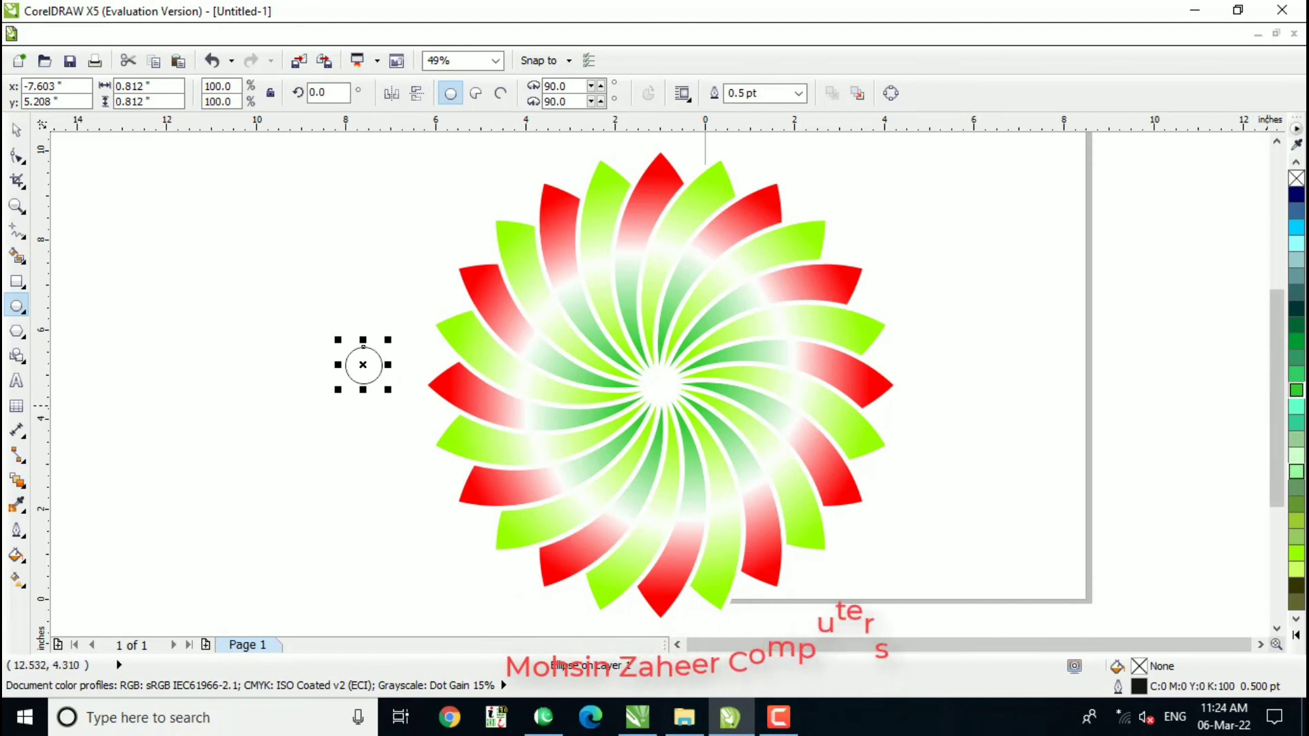
left_click(1297, 636)
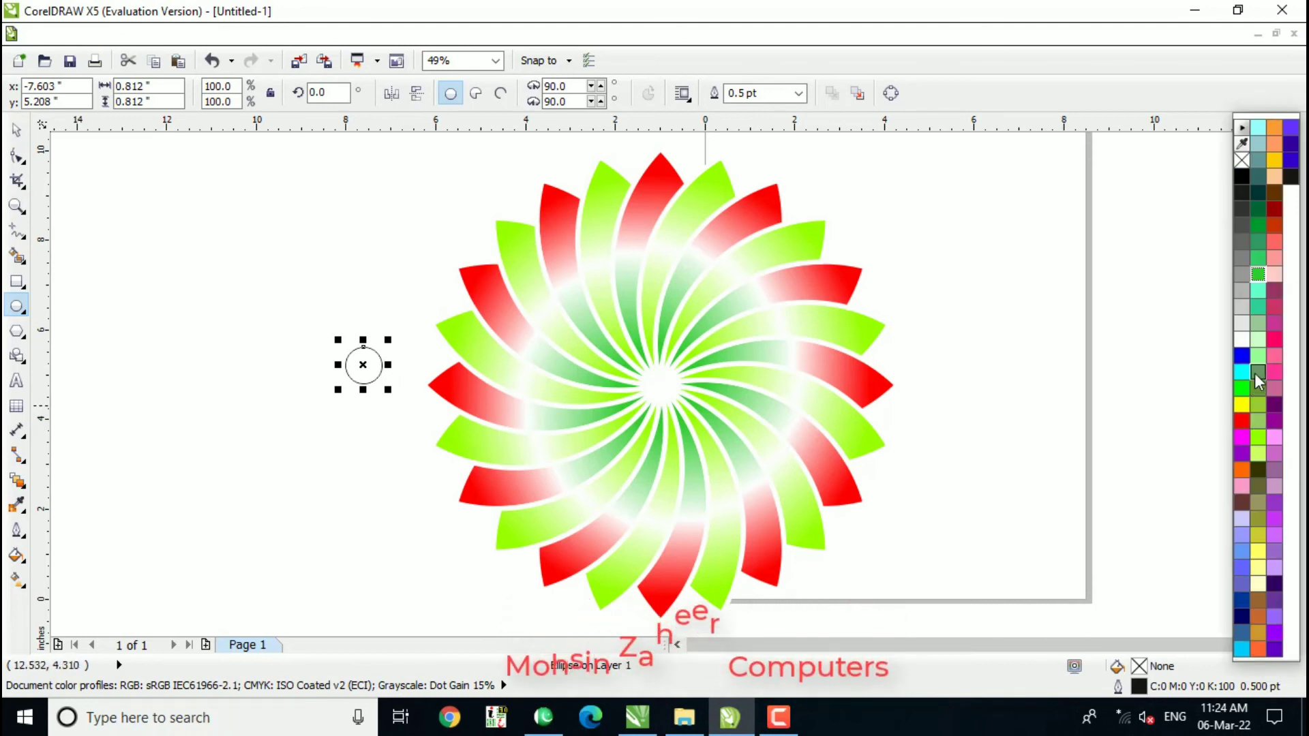
left_click(1258, 243)
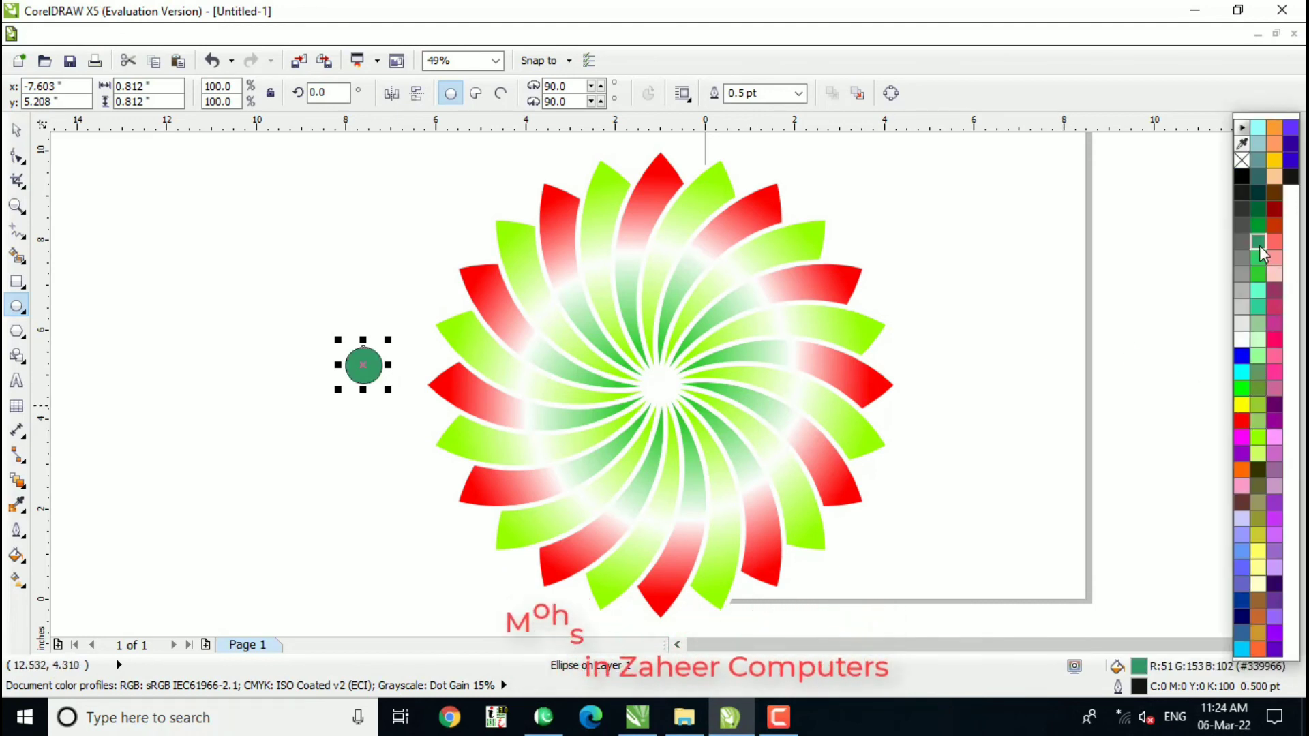
right_click(1238, 162)
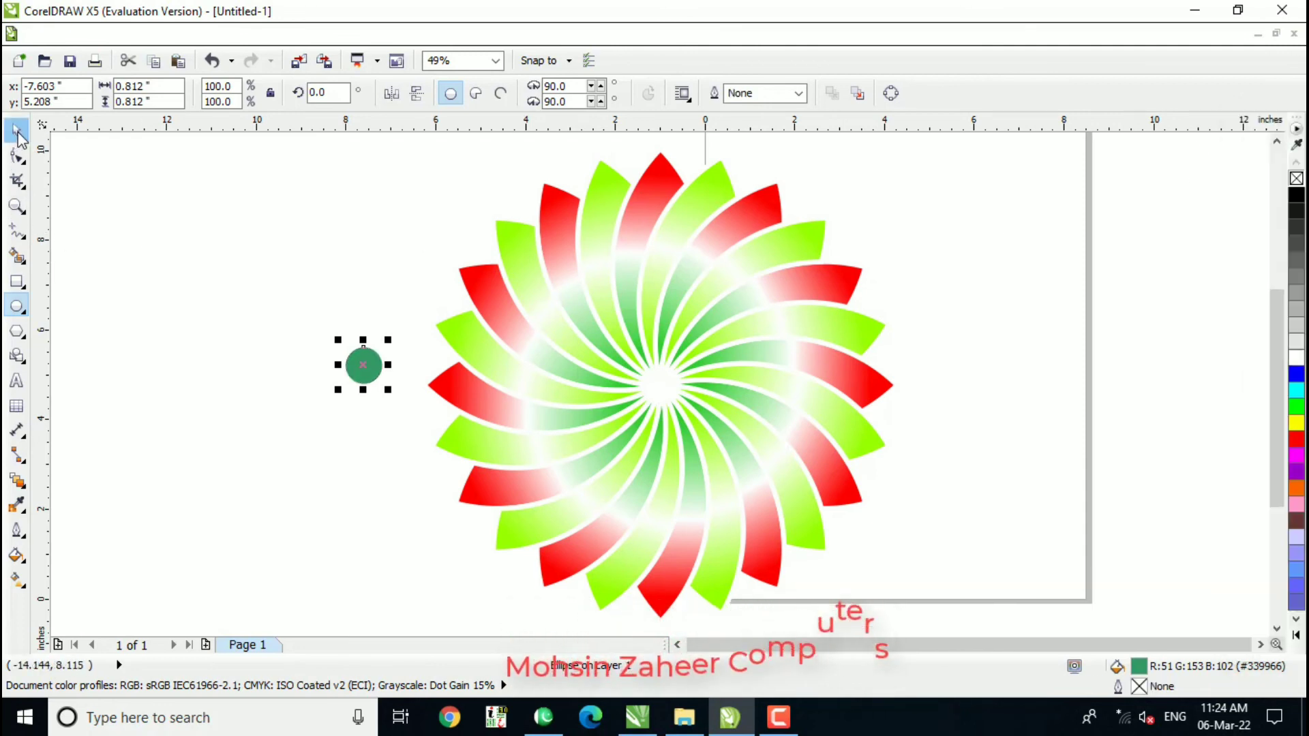
Step: Align the green circle horizontally and vertically with the centre of the grouped flower
left_click(629, 379, "shift")
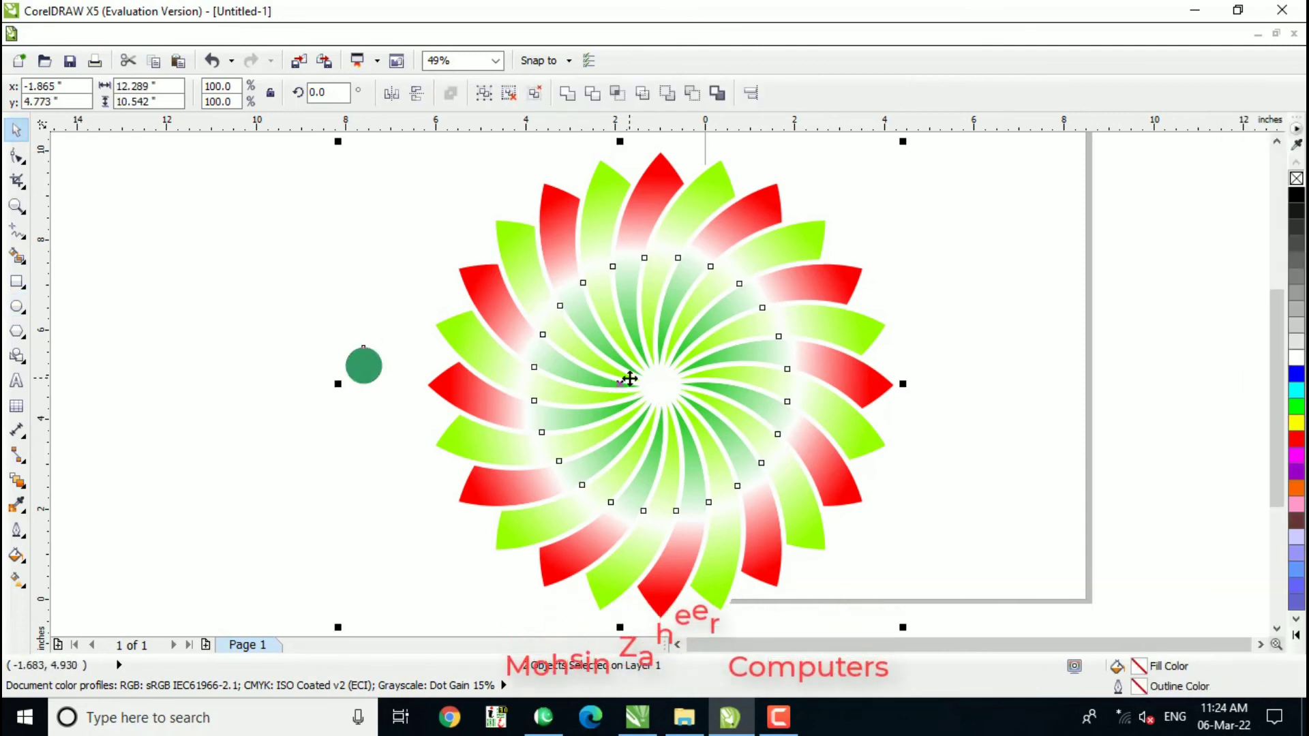
key("c")
key("e")
left_click(1009, 398)
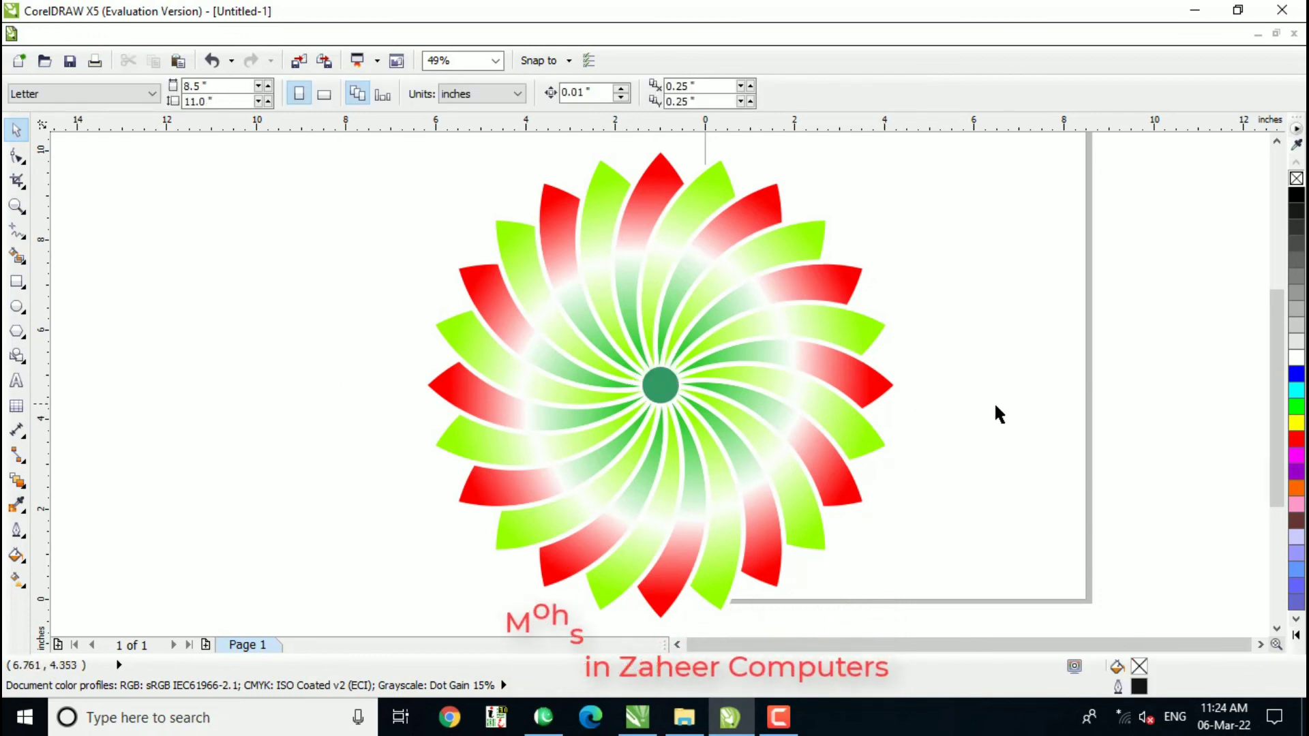